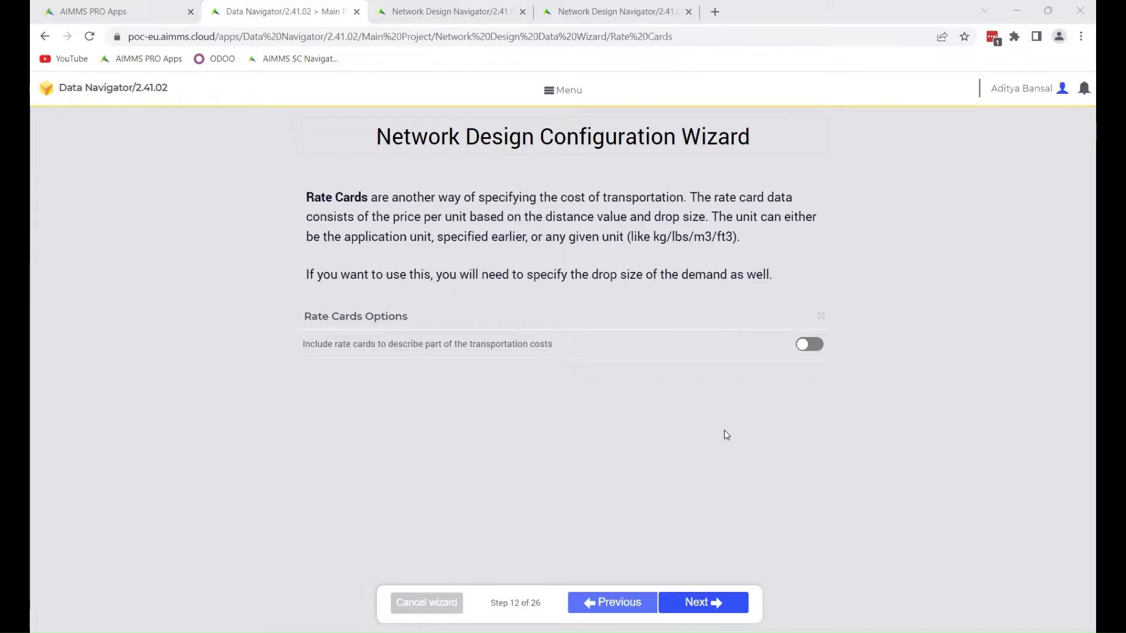
Step: Include rate cards in the transportation costs and enable a different unit of measurement for their drop size values
left_click(812, 345)
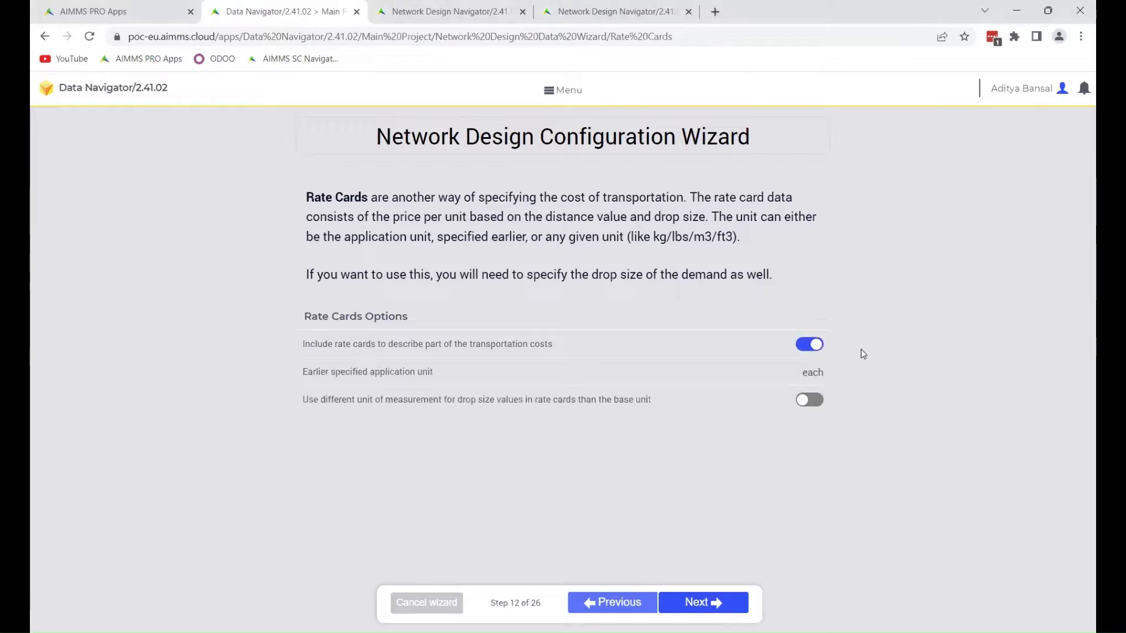
left_click(812, 401)
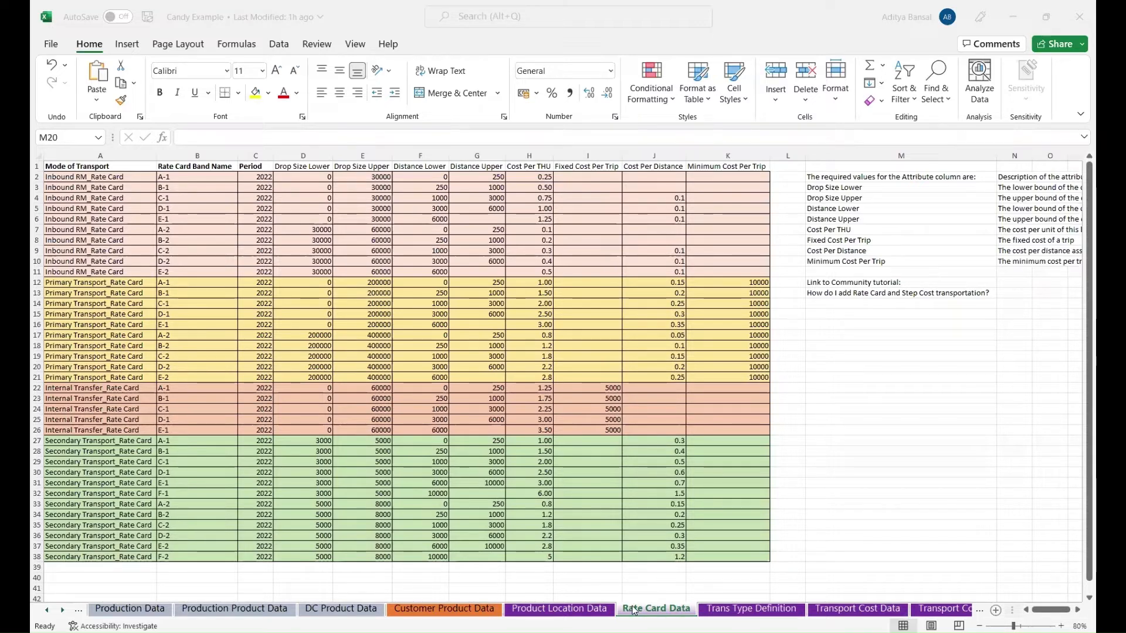
Step: In the Candy Example workbook in Excel, examine the four rate card transport modes on the Trans Type Definition sheet
left_click(741, 609)
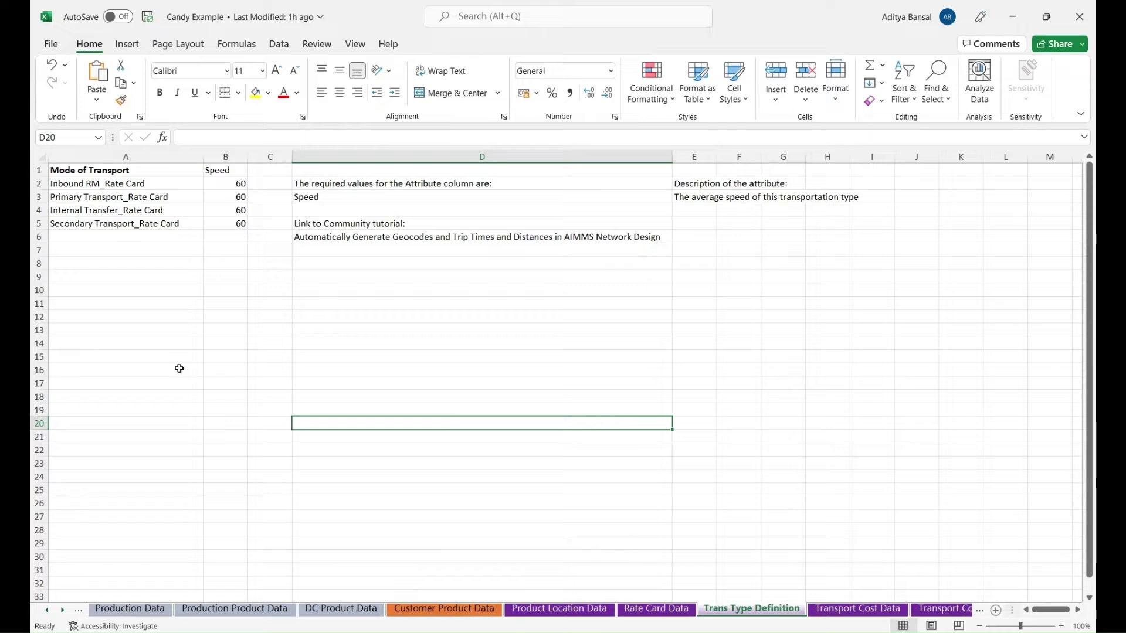
left_click(132, 185)
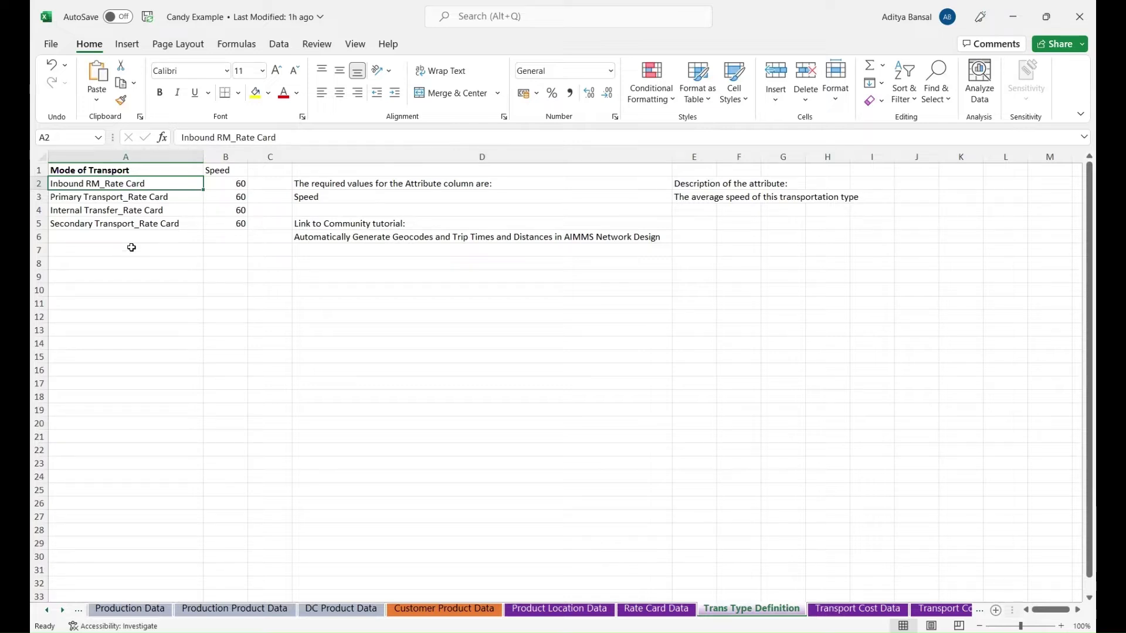
left_click(131, 200)
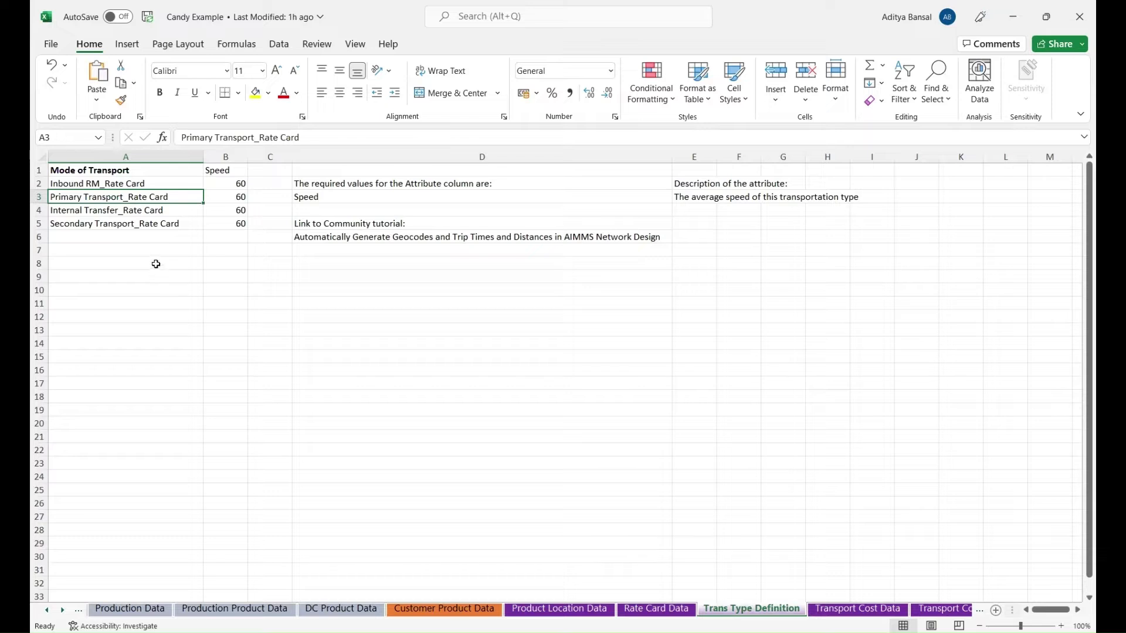
left_click(159, 212)
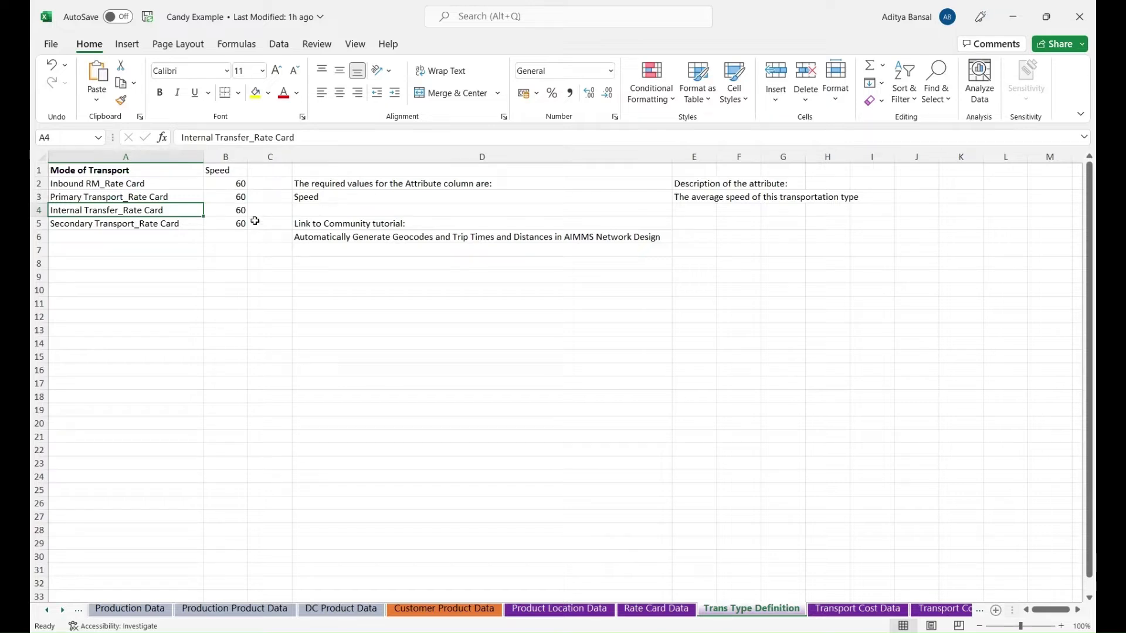
left_click(179, 225)
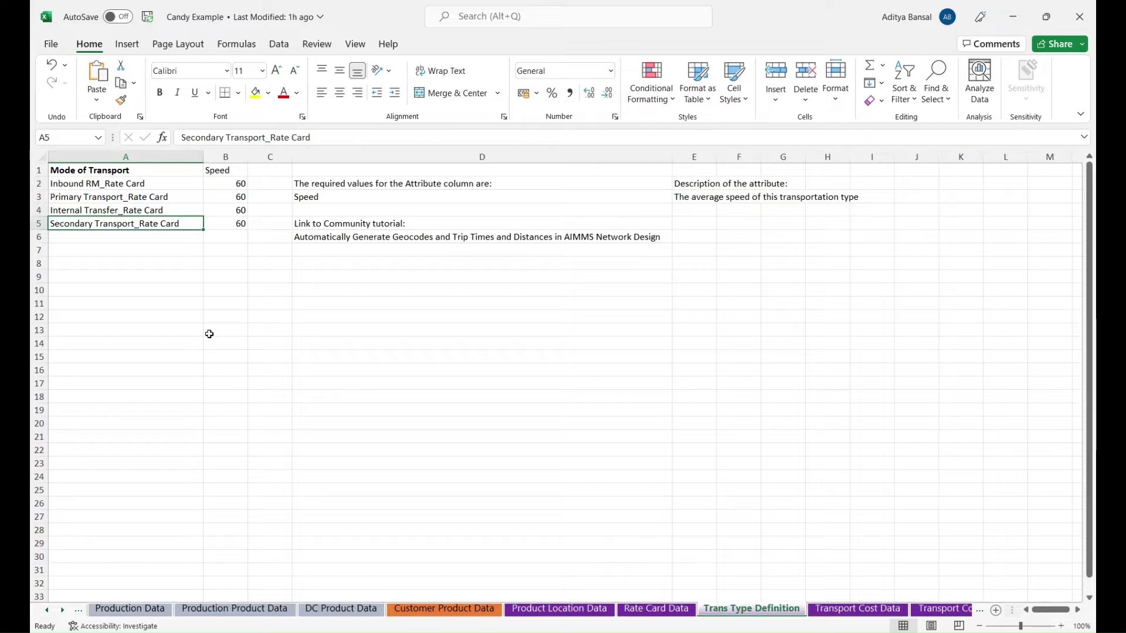
Step: On the Rate Card Data sheet, examine the Inbound RM band names and the A-1 band's drop size and distance bounds
left_click(680, 610)
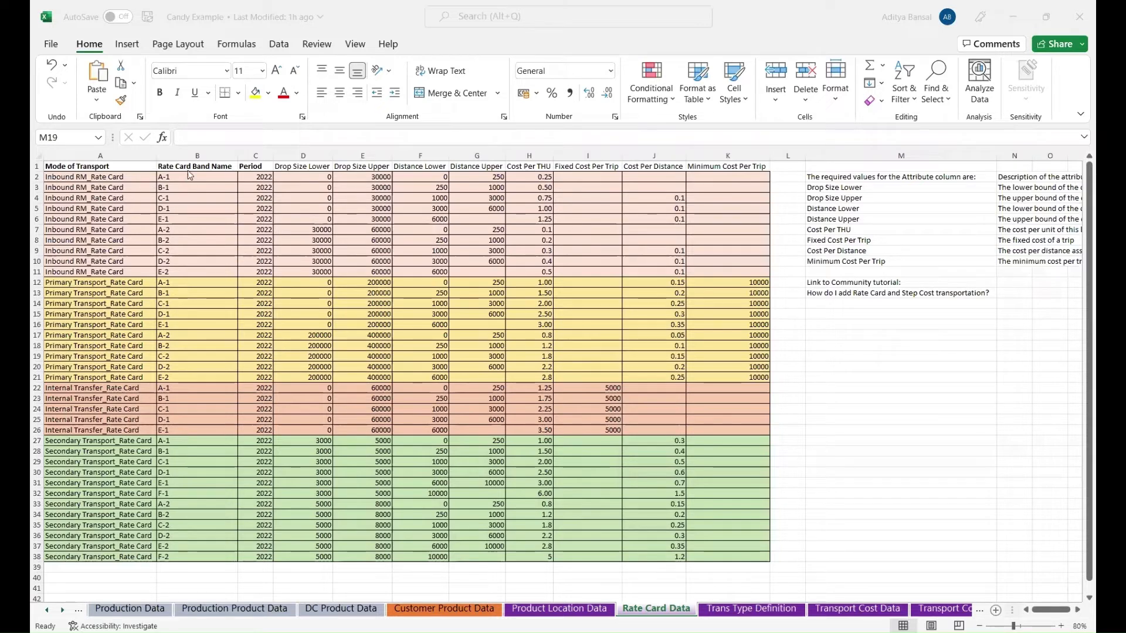
left_click(204, 257)
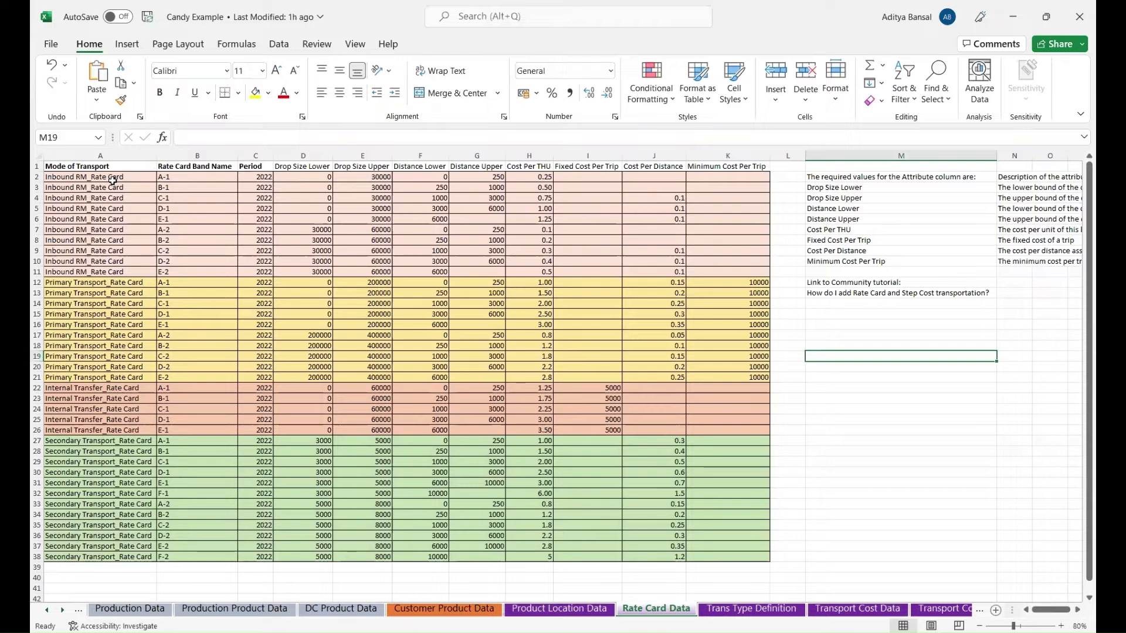
left_click(114, 181)
left_click(185, 208)
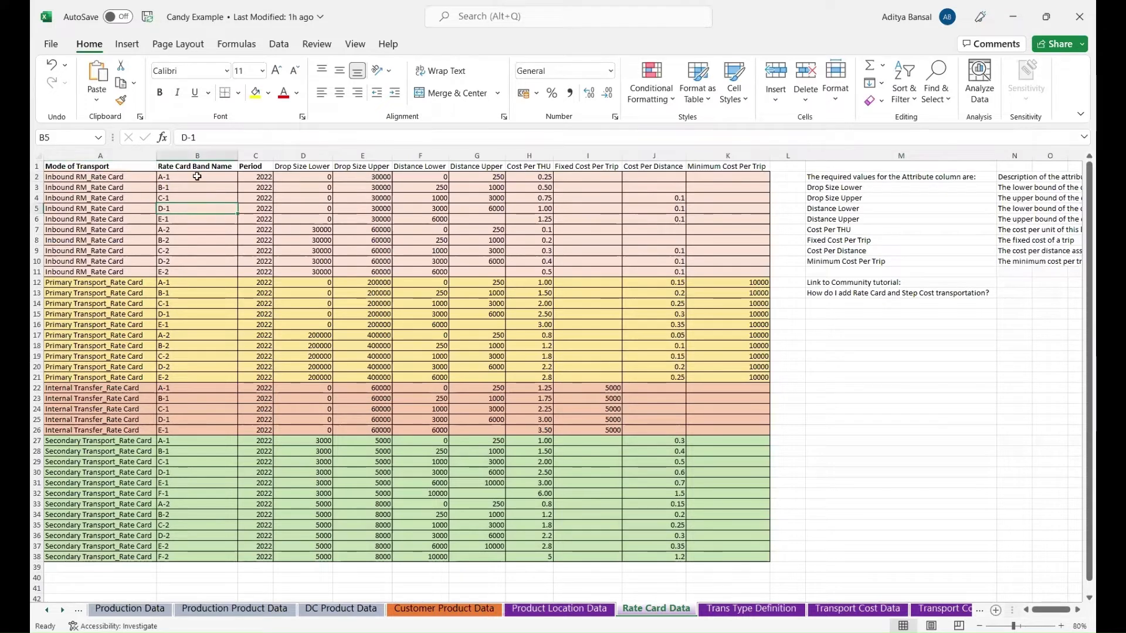
left_click_drag(197, 176, 199, 271)
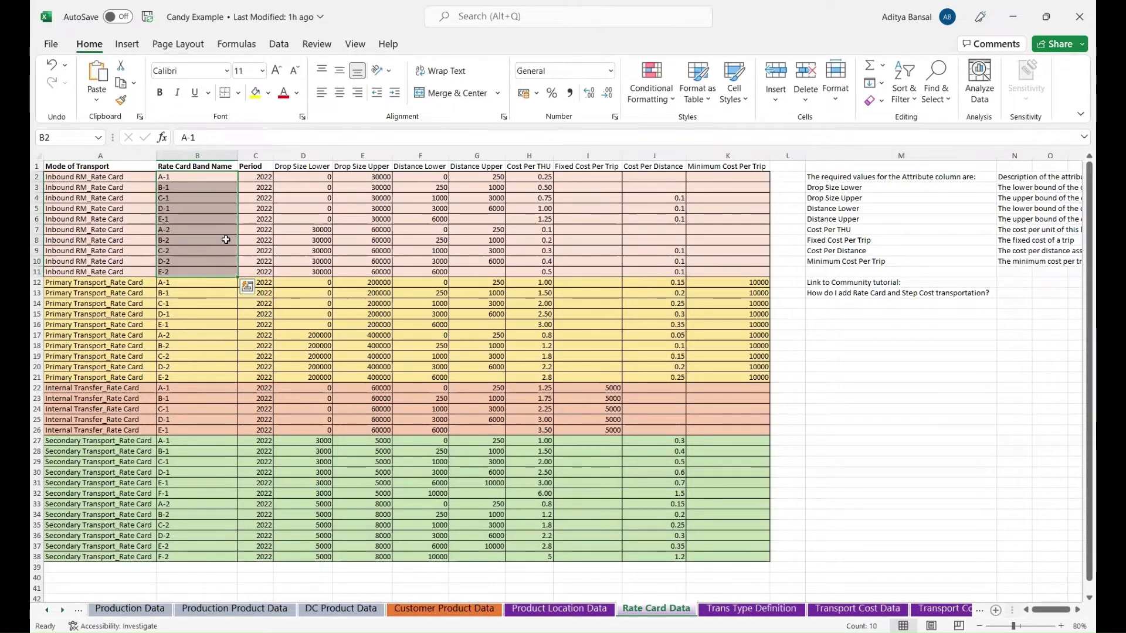
left_click(305, 250)
left_click_drag(306, 181, 496, 177)
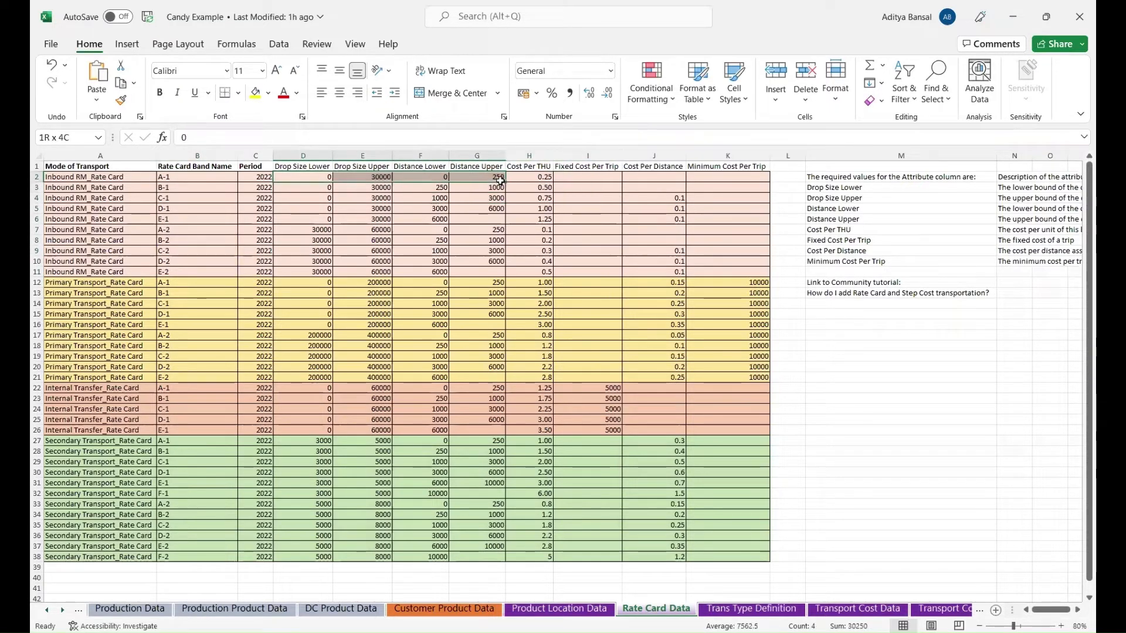
left_click(211, 196)
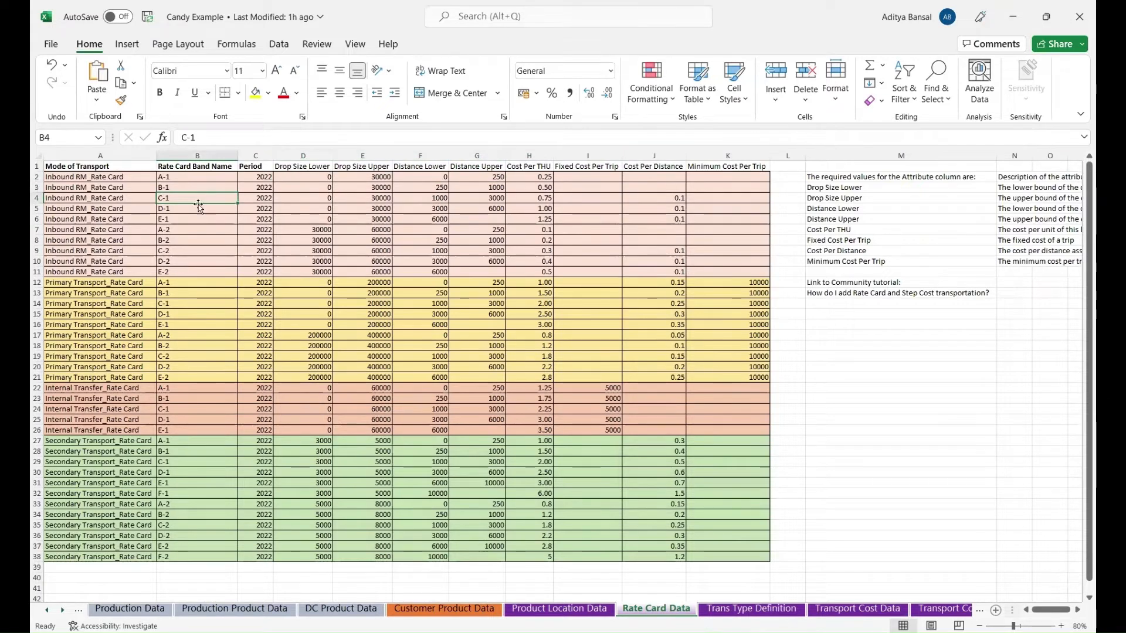
Step: Compare the Inbound RM bands A-1 to E-1 with the second set of bands by their drop size ranges
left_click(176, 178)
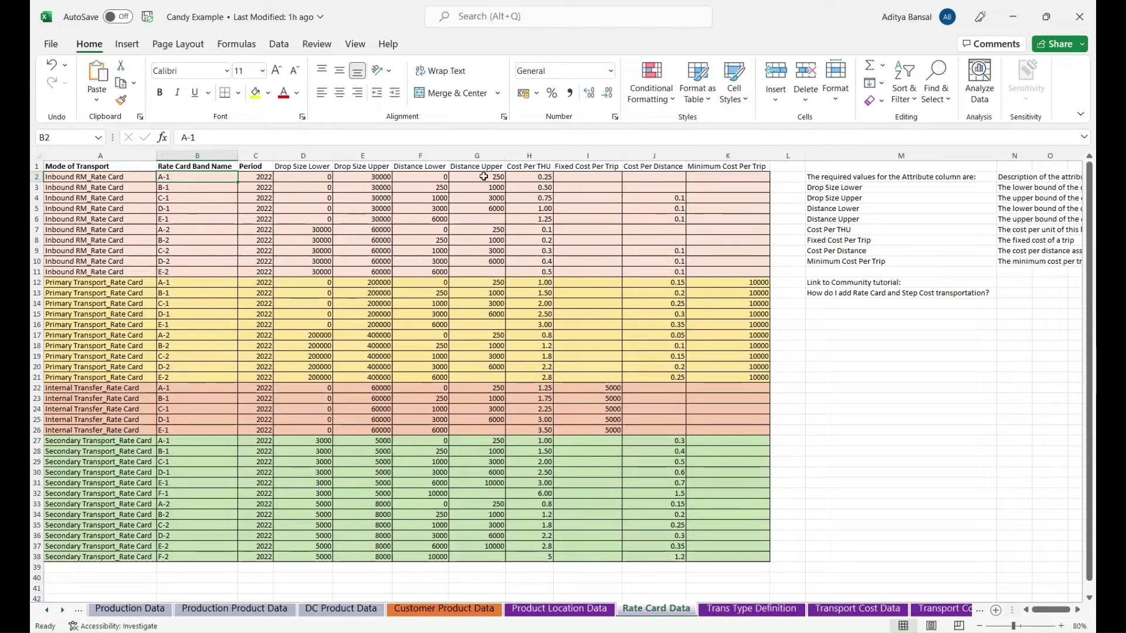
left_click(187, 220)
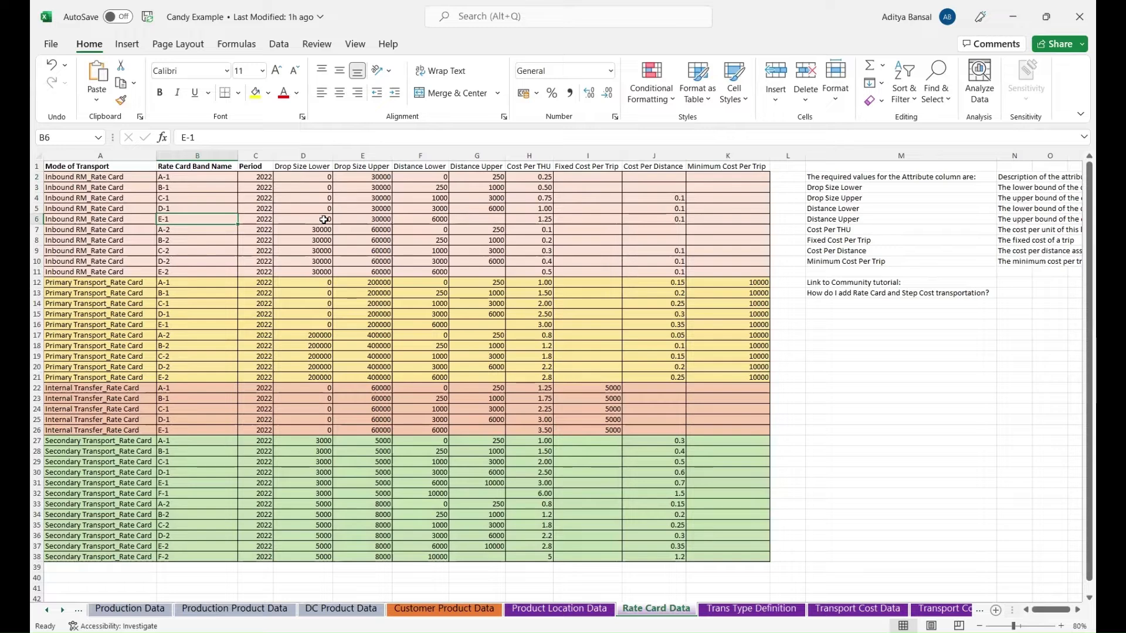
left_click_drag(323, 220, 341, 219)
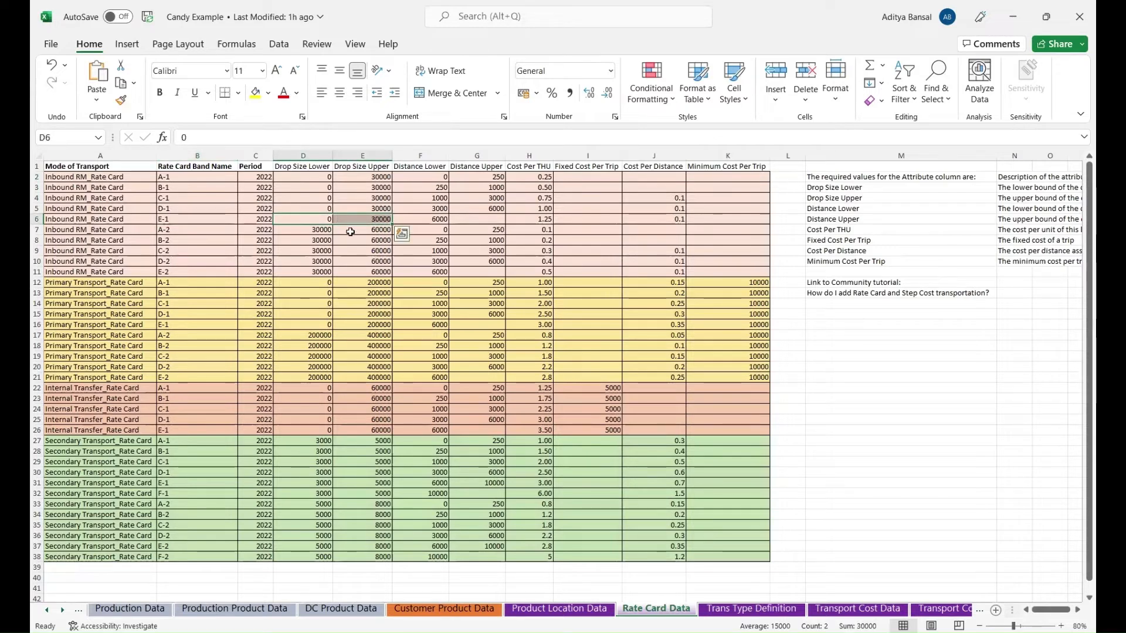
left_click(350, 232)
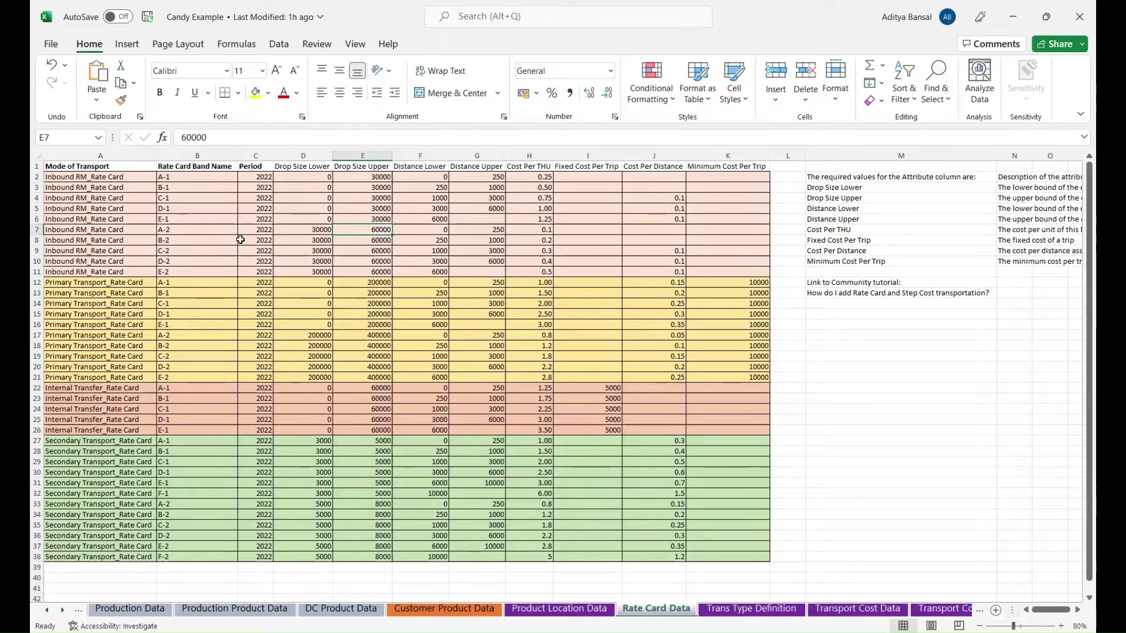
left_click(222, 249)
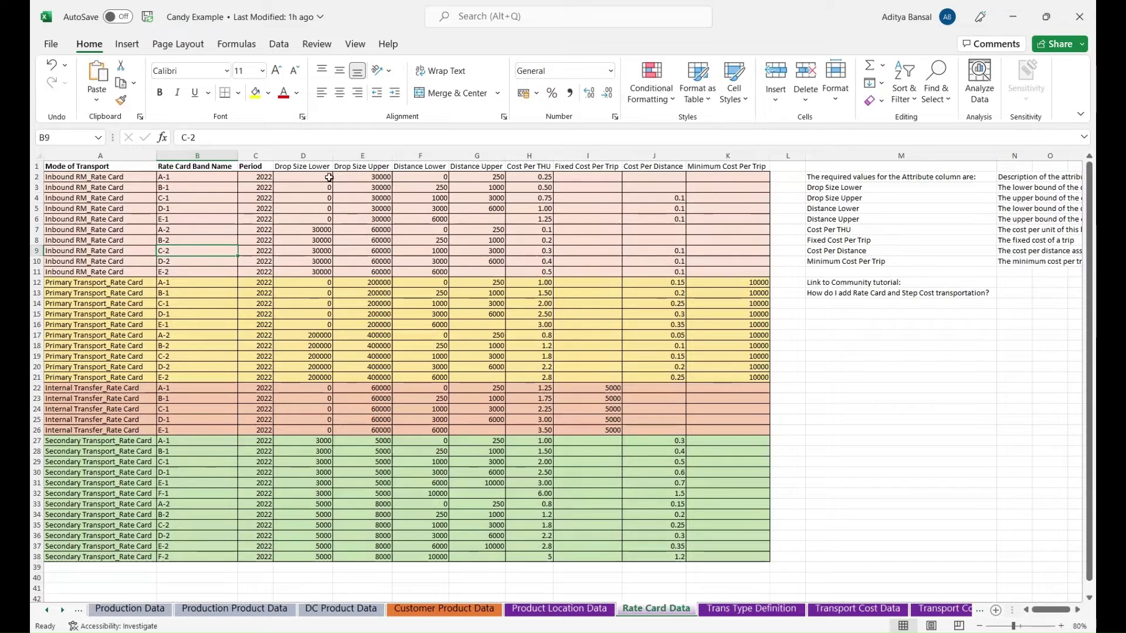
Step: Examine the drop size and distance limits of the first Inbound RM bands and the Cost Per THU column
left_click(352, 177)
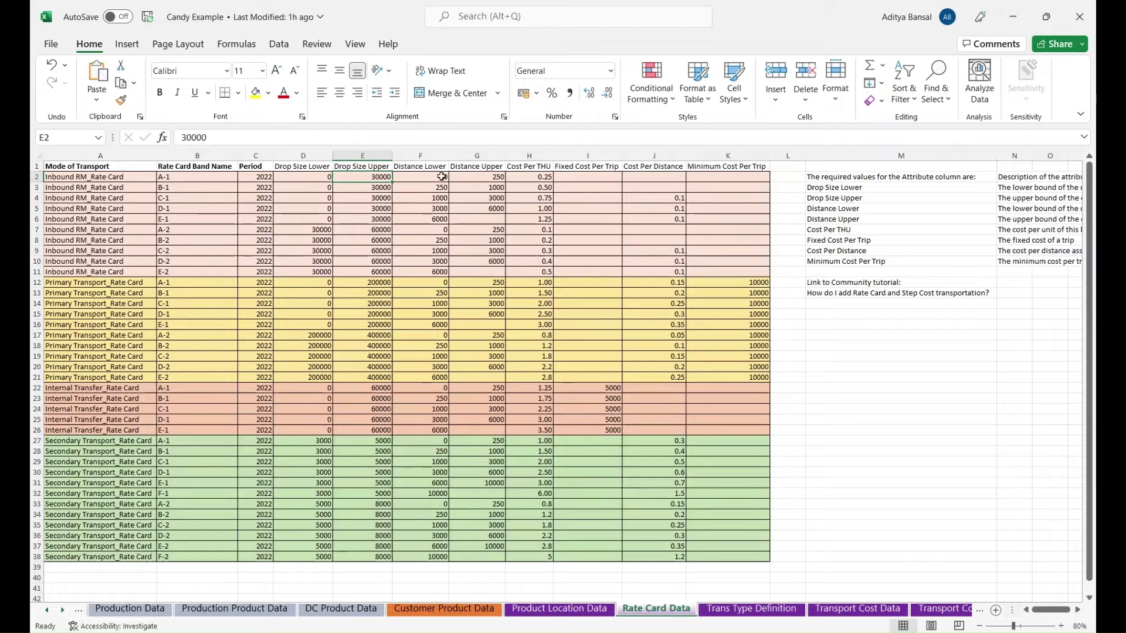
left_click(421, 179)
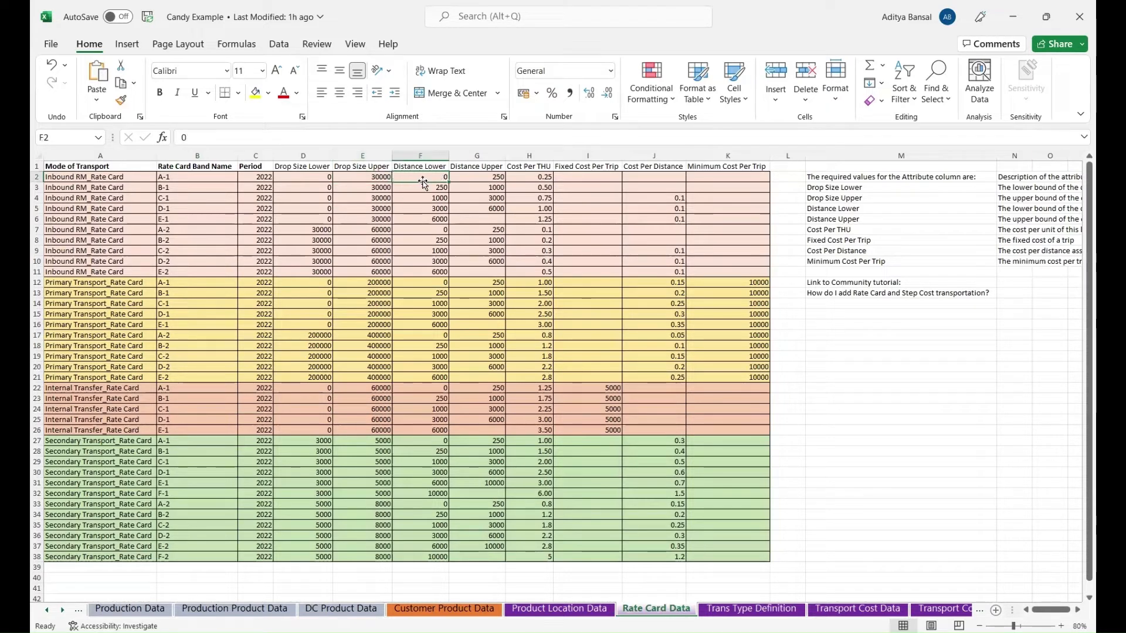
left_click(424, 192)
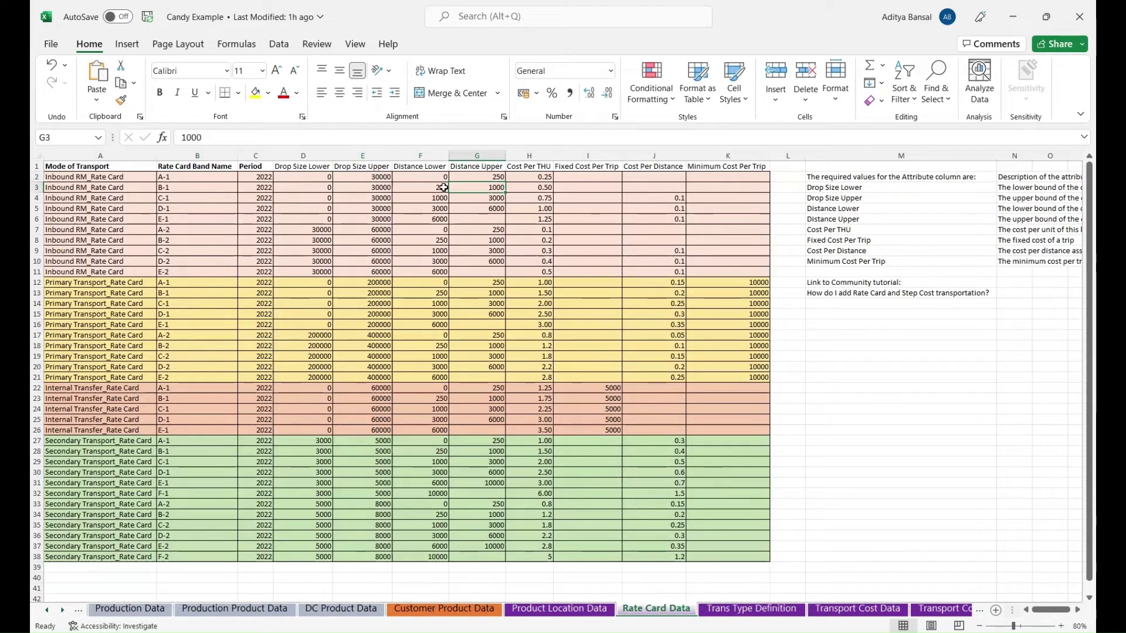
key("Up")
left_click(479, 180)
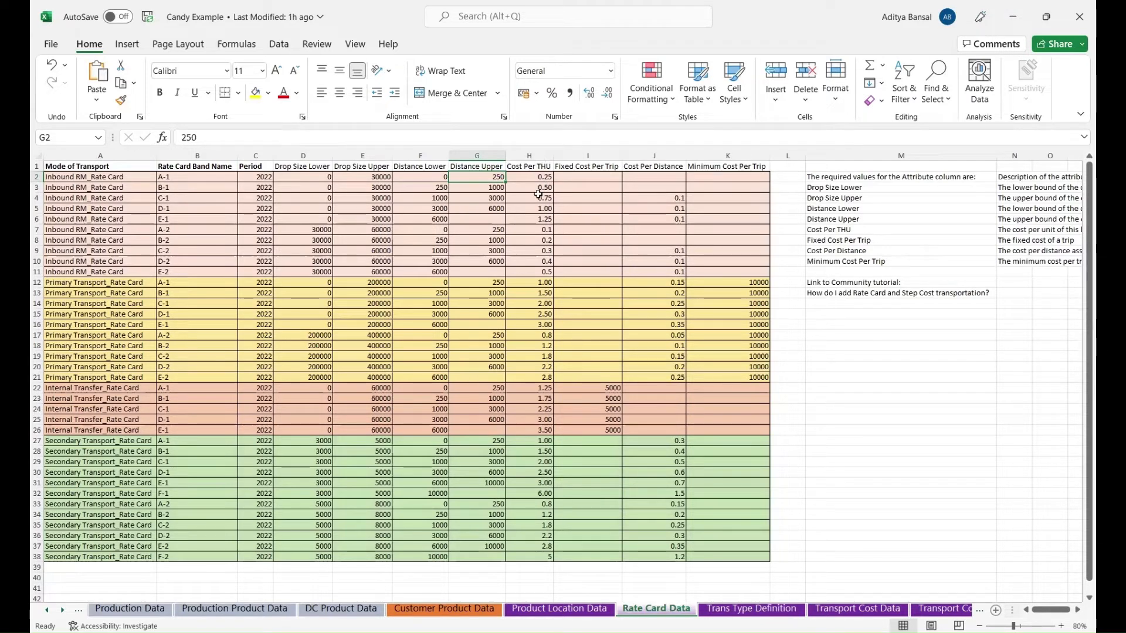
left_click(540, 168)
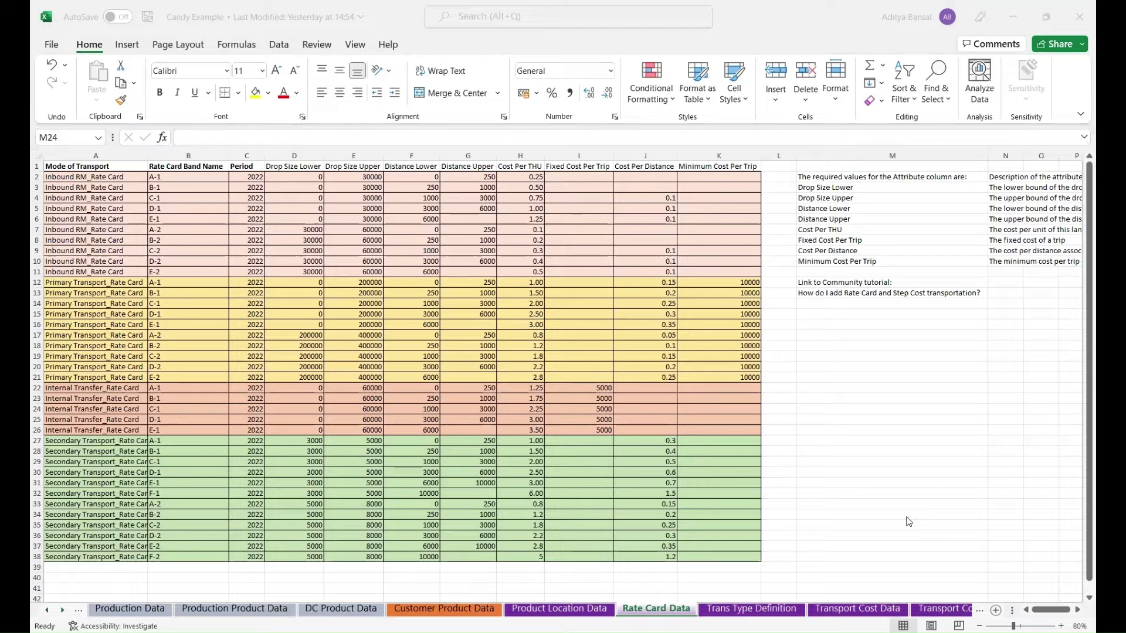
Step: Examine the Rate Card Drop Size column on the Customer Product Data sheet
left_click(455, 609)
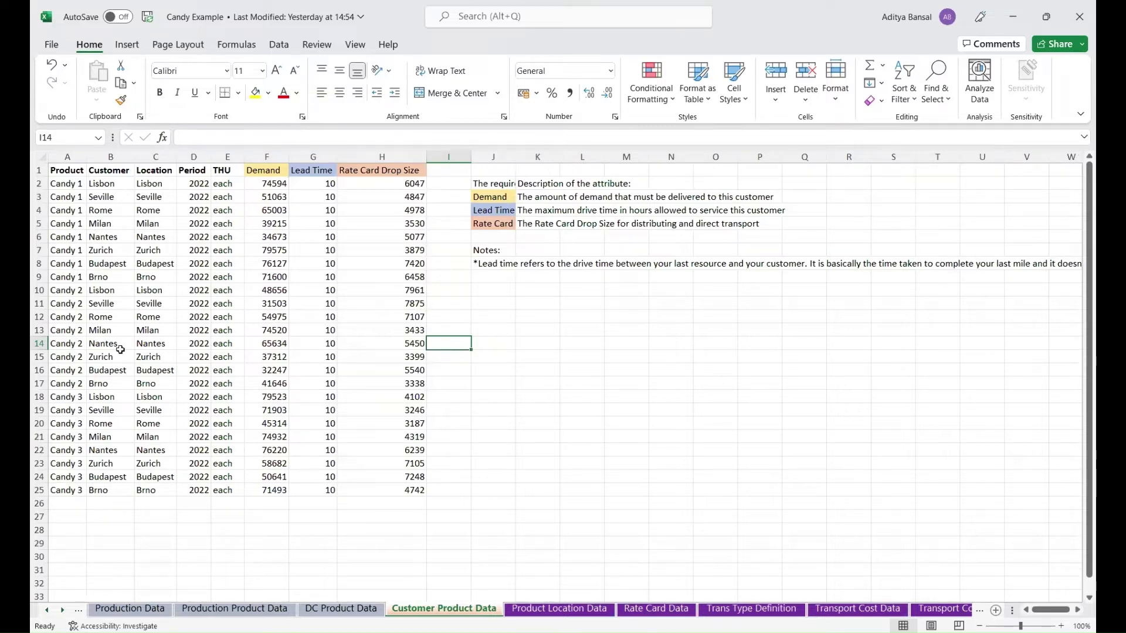
left_click(402, 156)
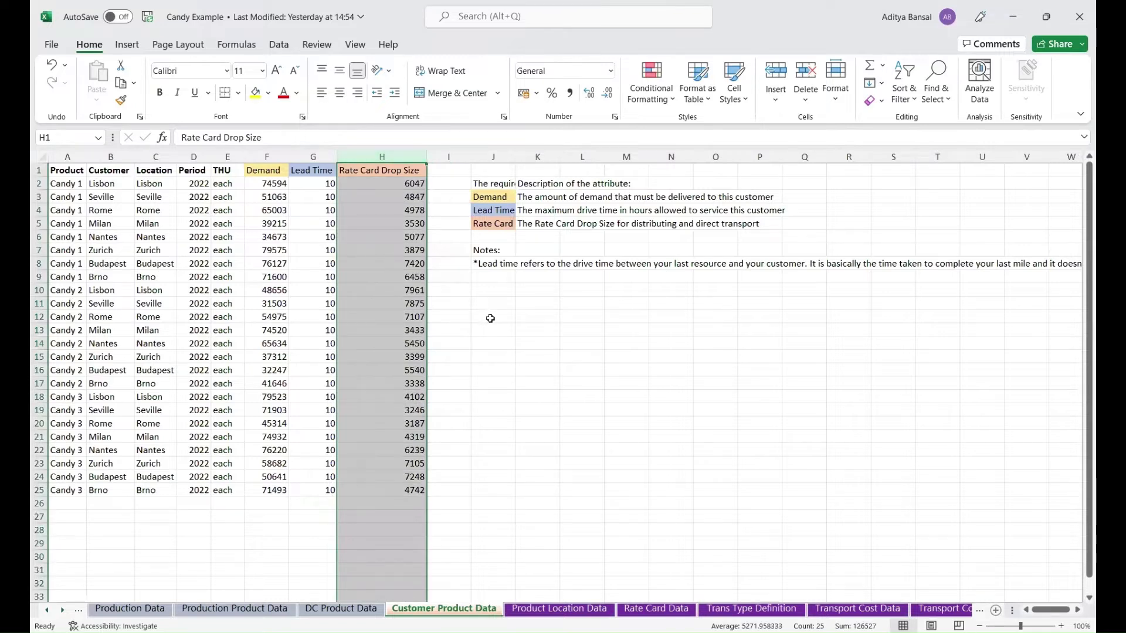
left_click(477, 335)
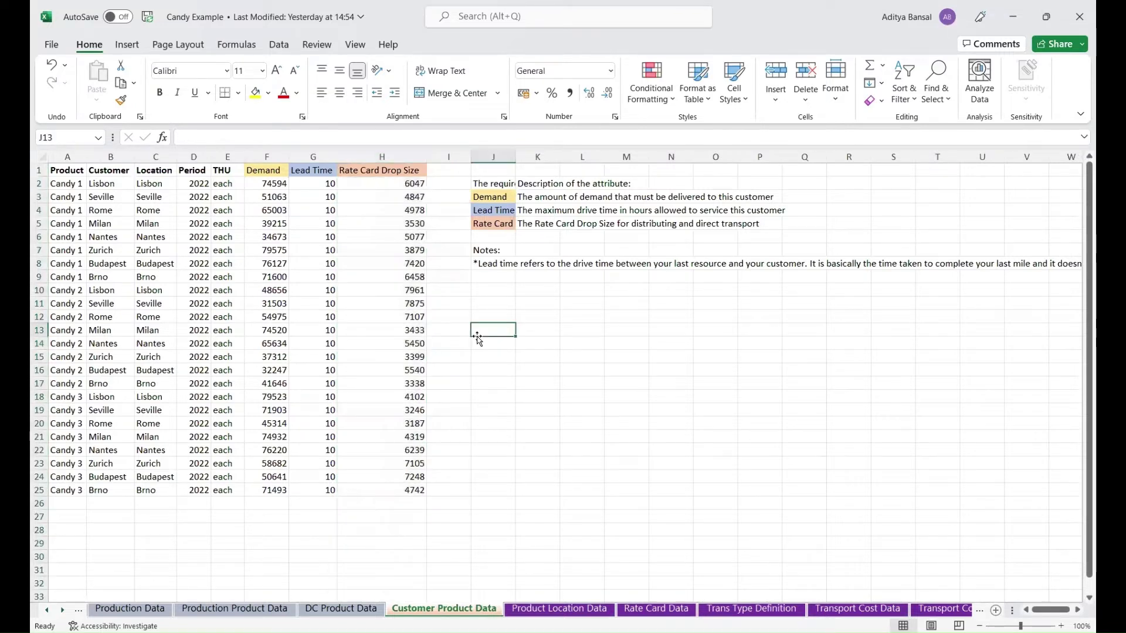
left_click(492, 387)
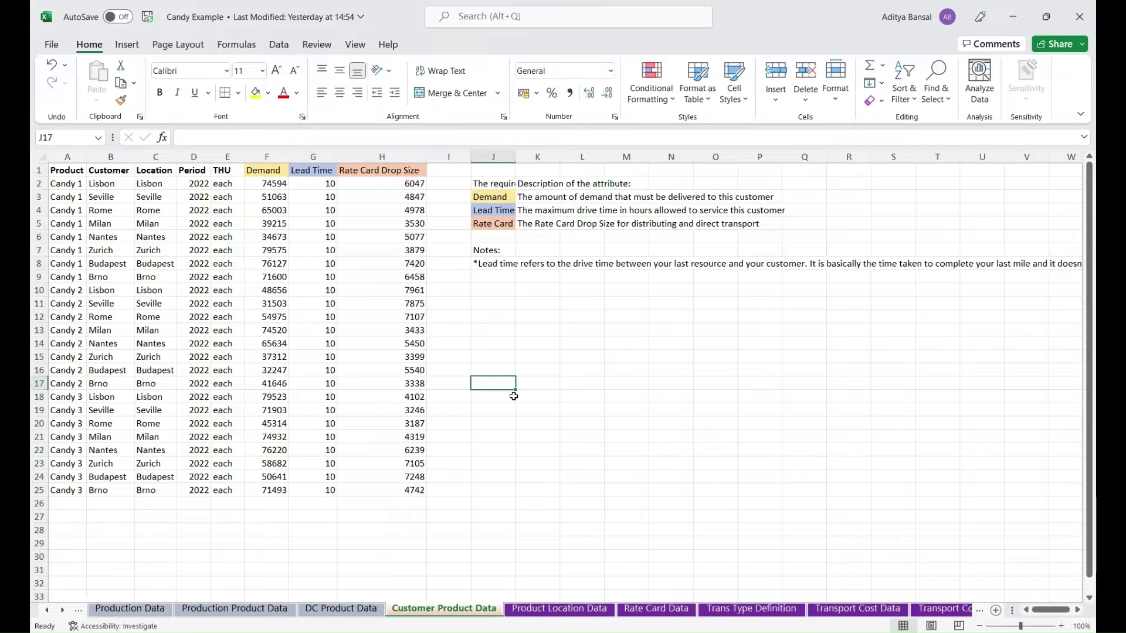
Step: Review the locations and their Rate Card Drop Size values on the Product Location Data sheet
left_click(551, 609)
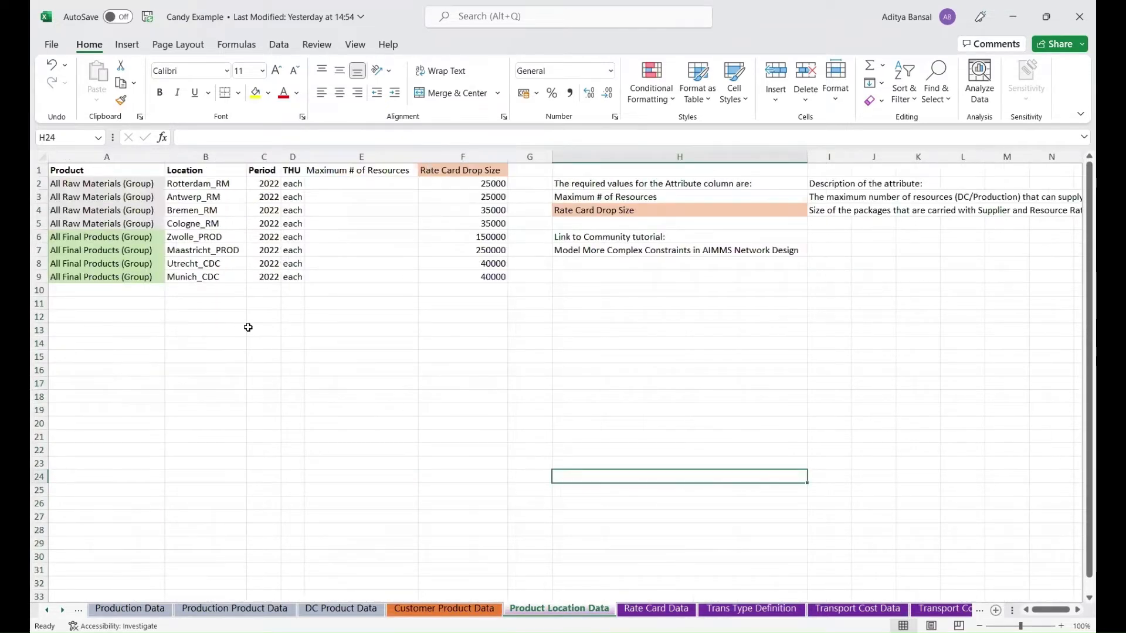
left_click_drag(232, 182, 226, 271)
left_click(230, 294)
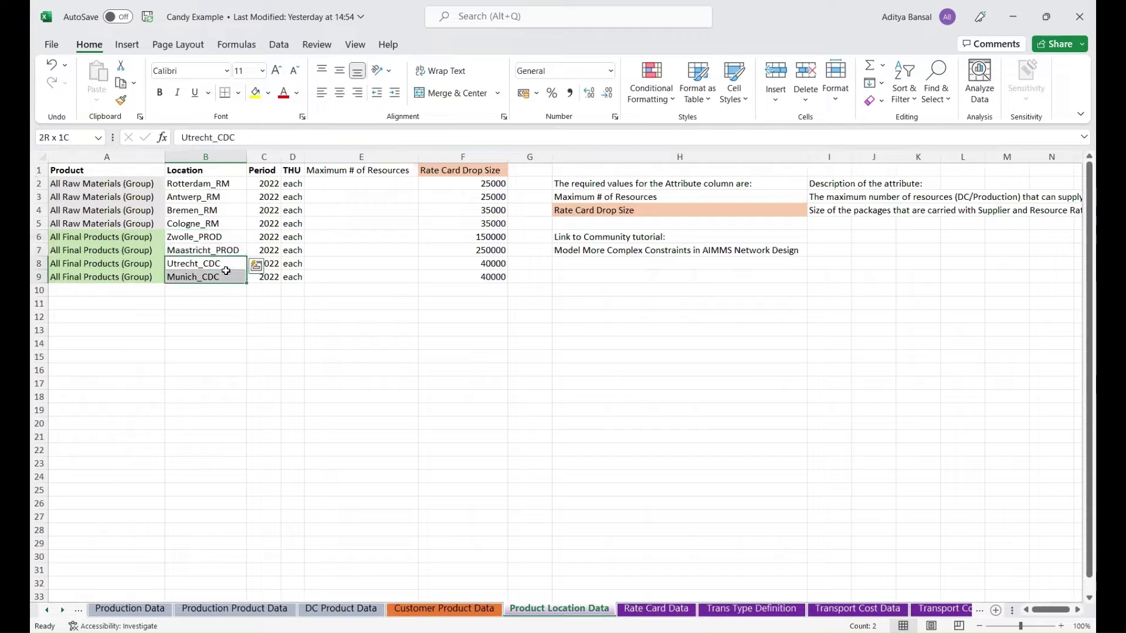
left_click(377, 372)
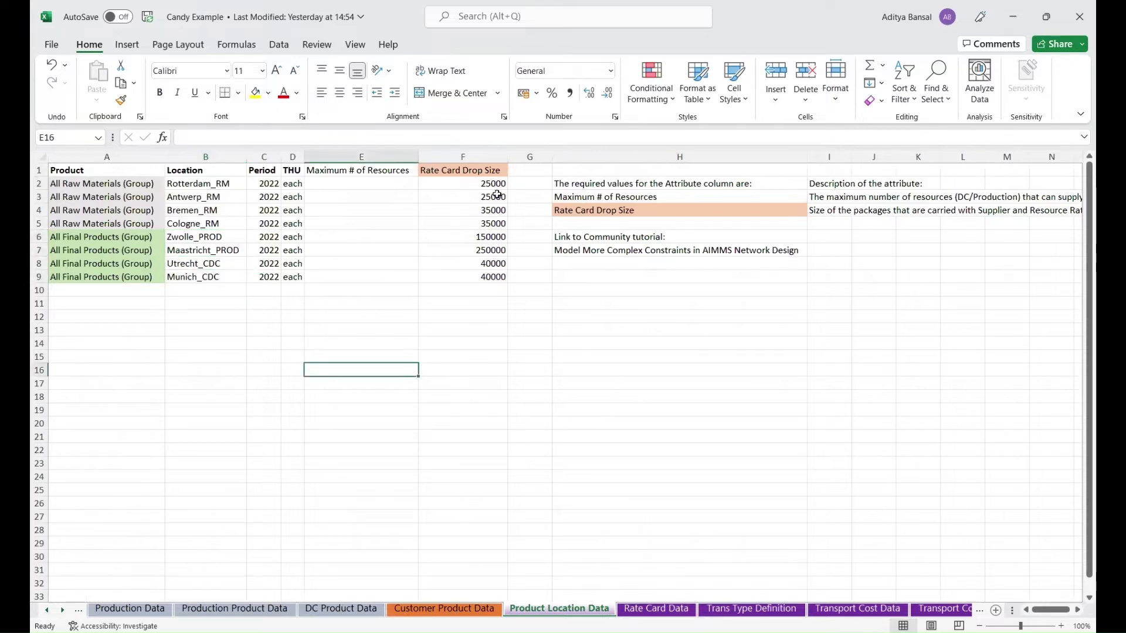
left_click_drag(494, 183, 491, 276)
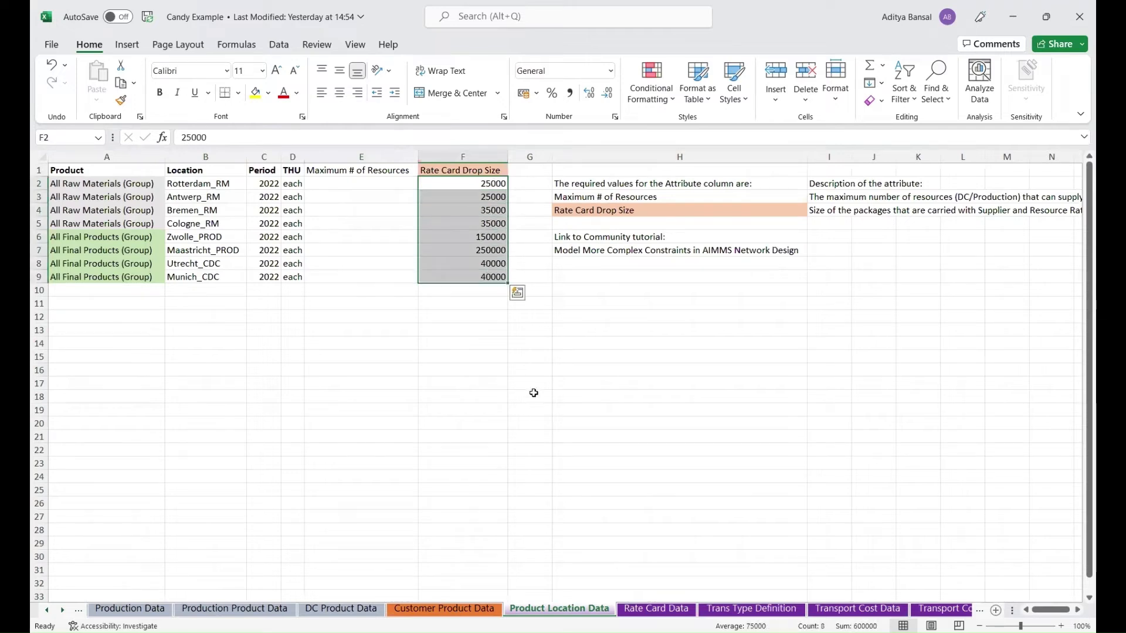
left_click(534, 393)
left_click(745, 390)
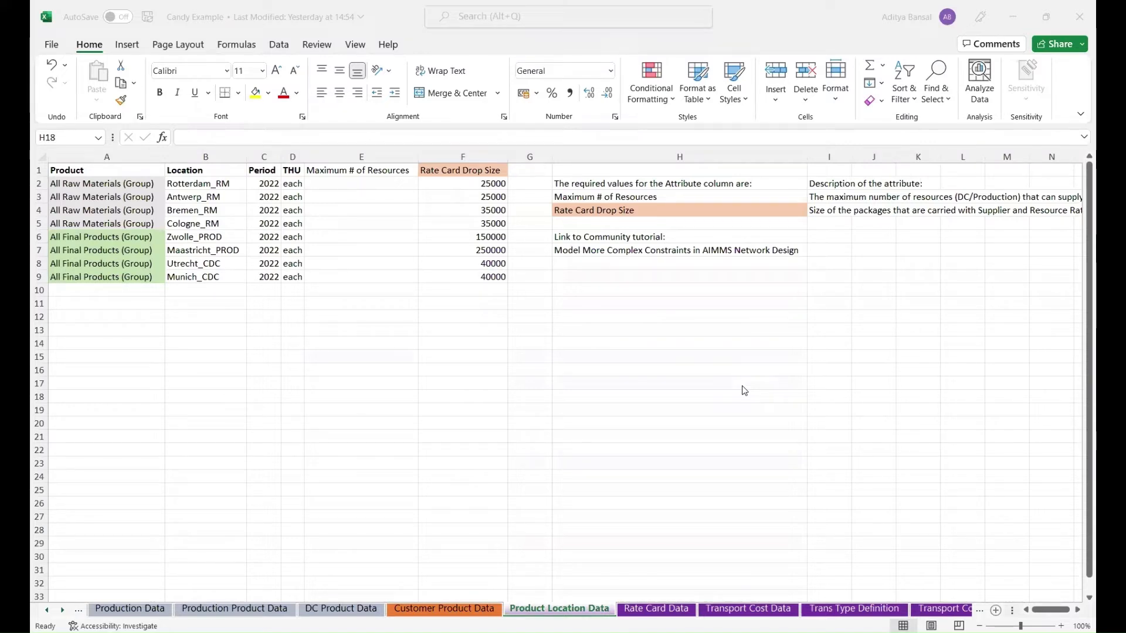
Step: Examine the Mode of Transport, Product, From Location, To Location, Period and THU columns on the Transport Cost Data sheet
left_click(739, 609)
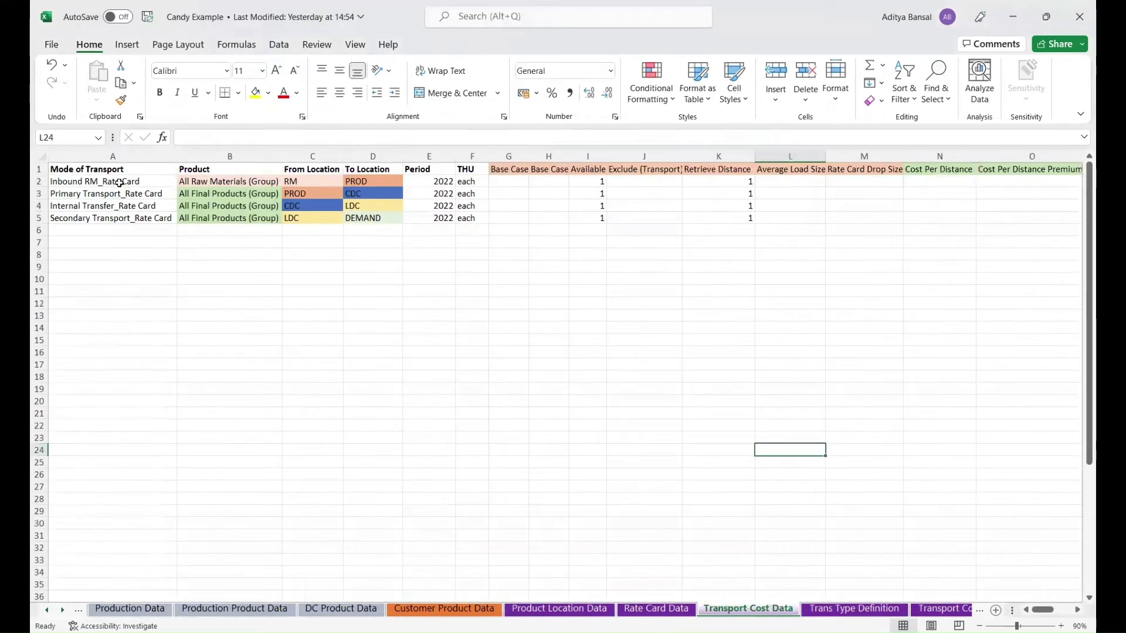
left_click(119, 155)
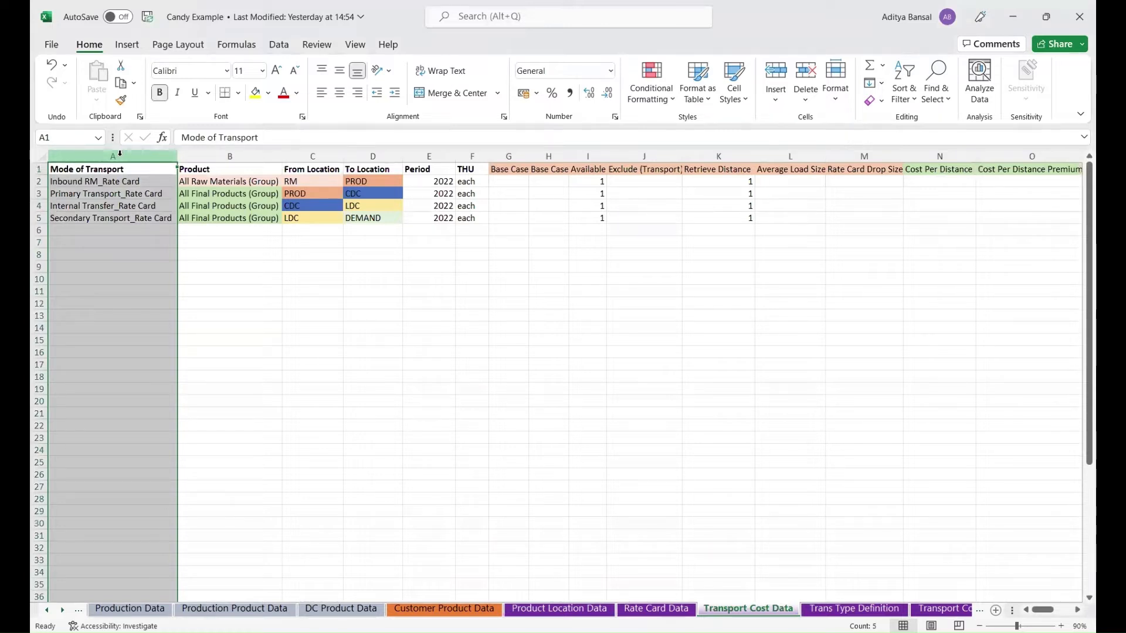
left_click(265, 155)
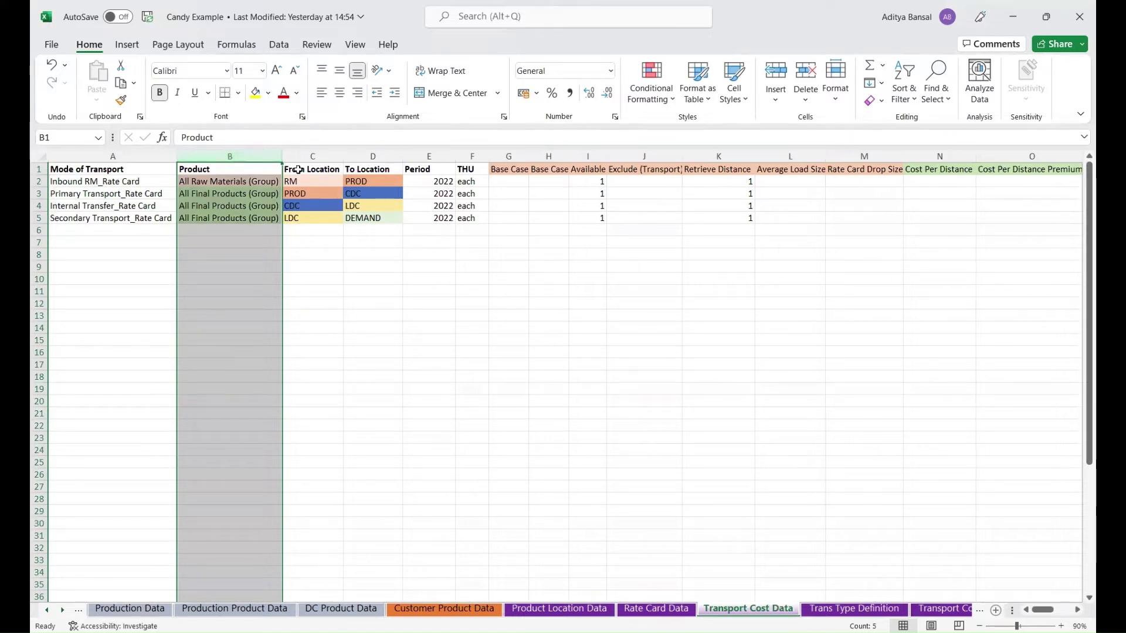
left_click_drag(297, 170, 369, 227)
left_click(368, 279)
left_click(437, 156)
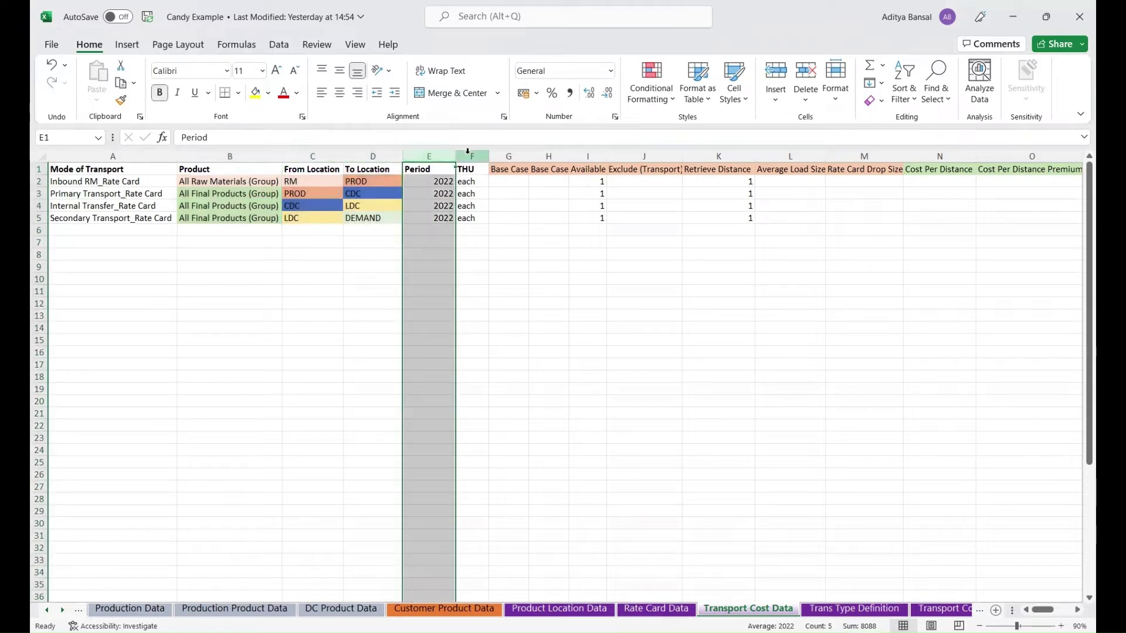
left_click(469, 156)
left_click(502, 242)
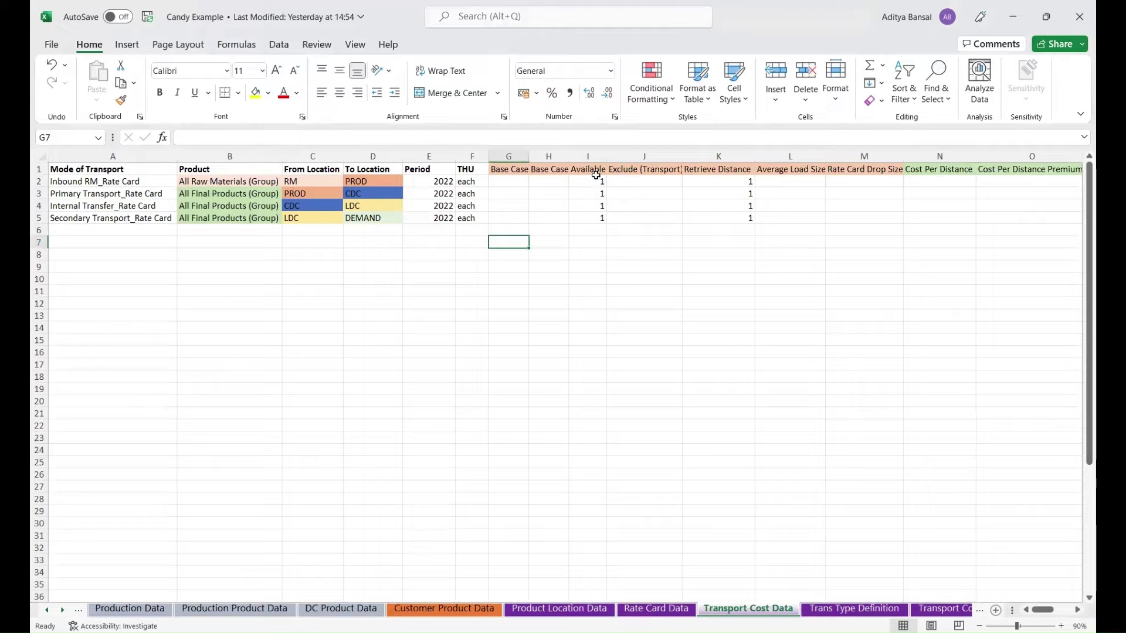
Step: Examine the Available, Retrieve Distance, Cost Per Distance and Cost Per Distance Premium columns of the transport cost table
left_click(595, 156)
left_click(726, 155)
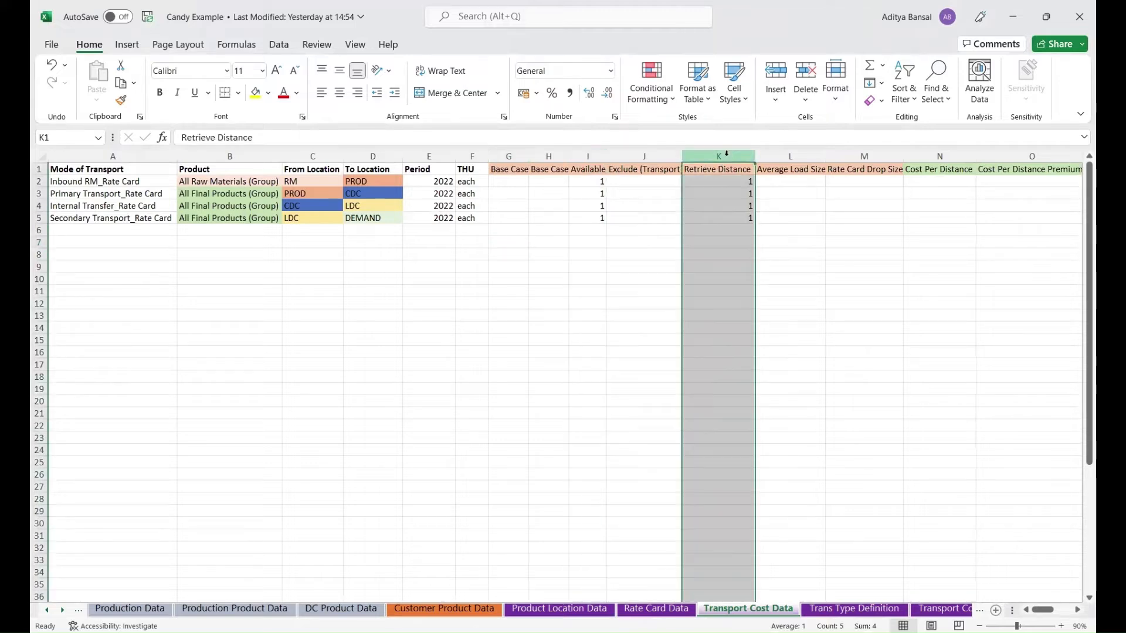
left_click(943, 207)
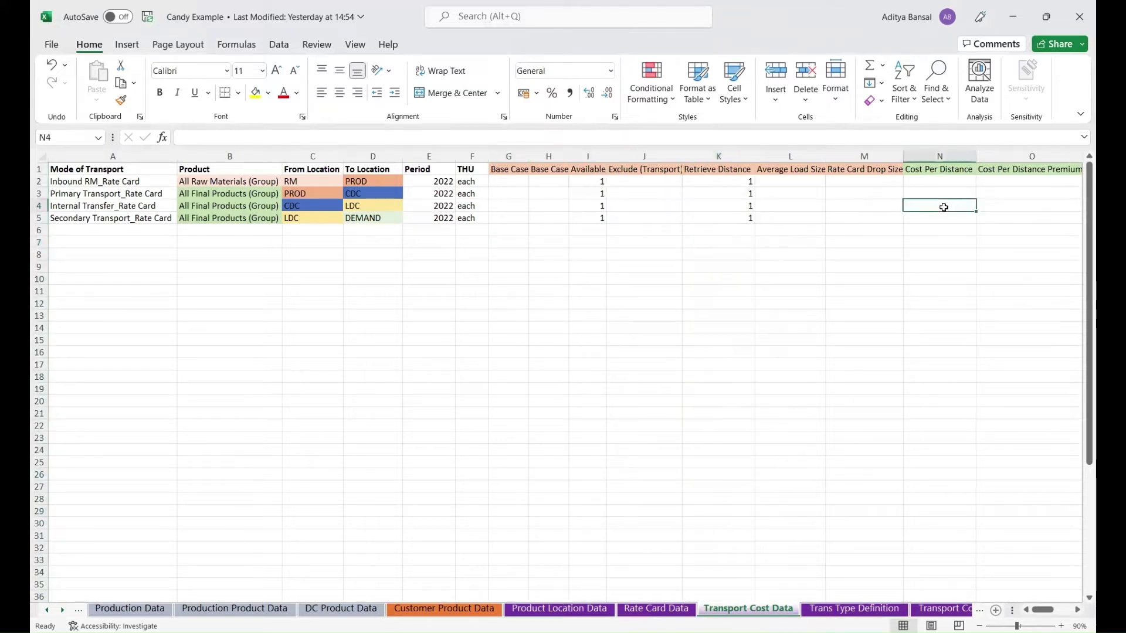
left_click(1013, 194)
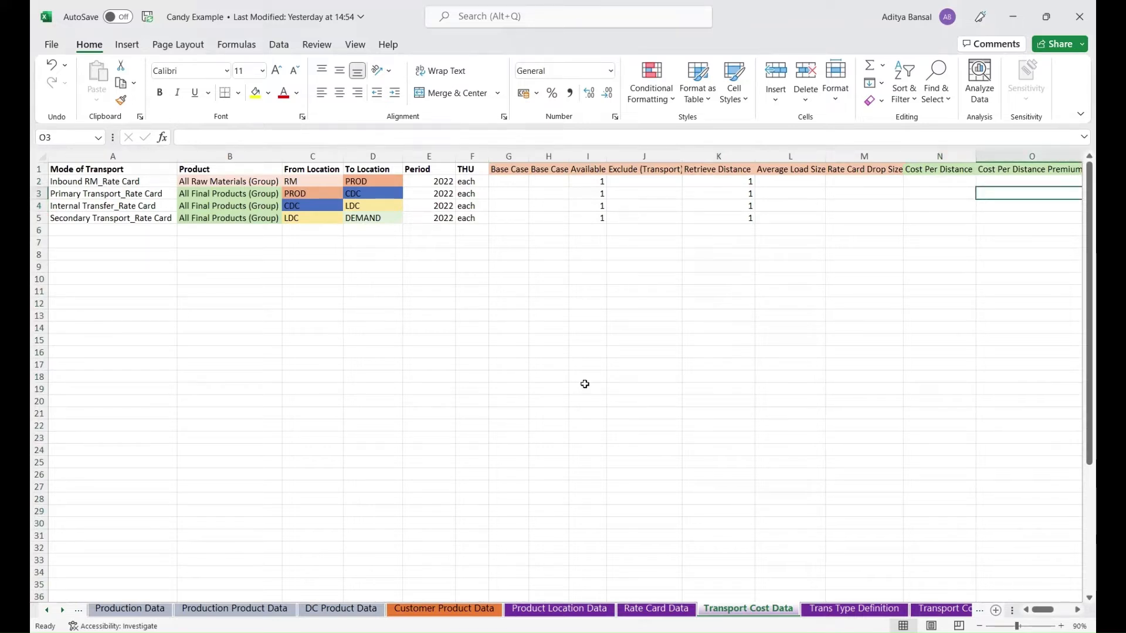
Step: Check the cost columns on the Rate Card Data sheet and return to the Transport Cost Data sheet
left_click(655, 609)
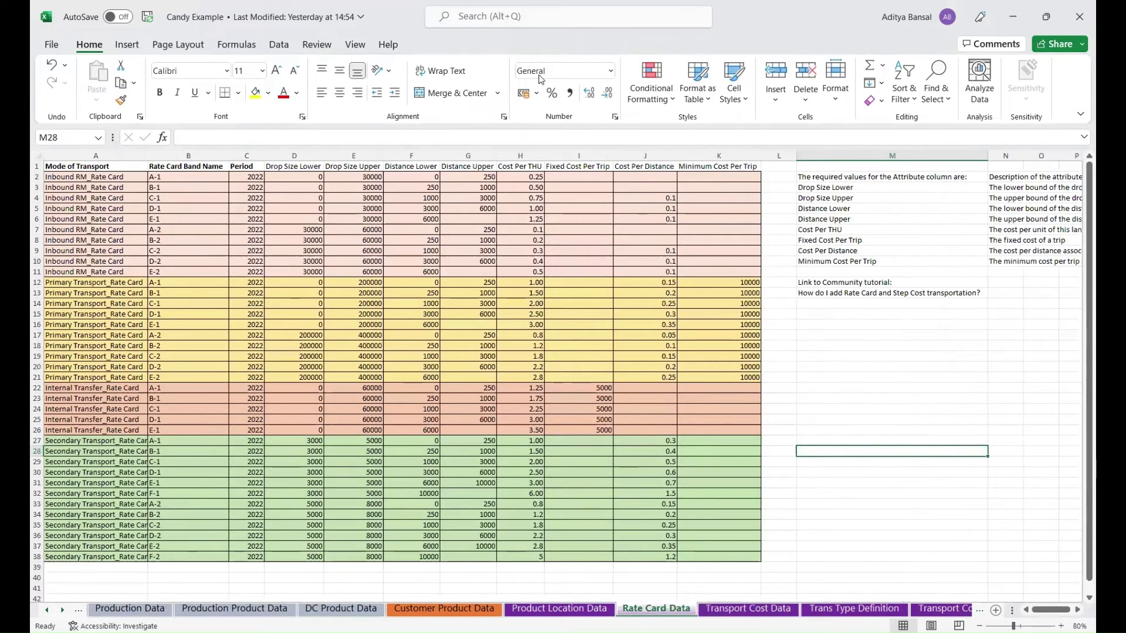
left_click(822, 609)
left_click(742, 609)
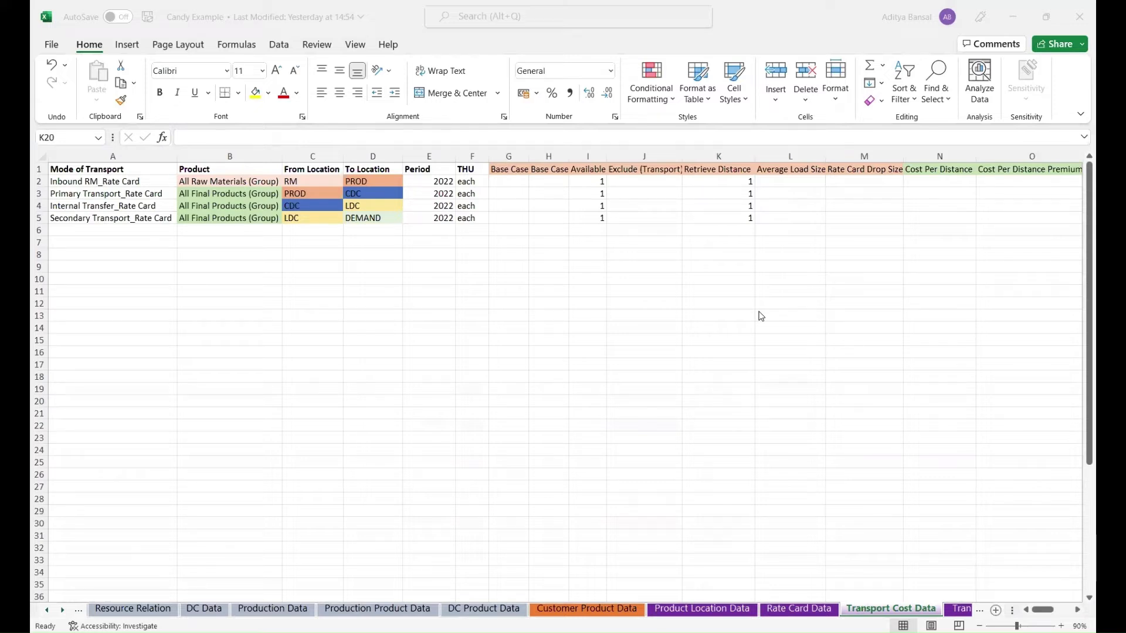
Step: Set the Rate Card Drop Size of Primary Transport_Rate Card to 60000 on the Transport Cost Data sheet
left_click(870, 154)
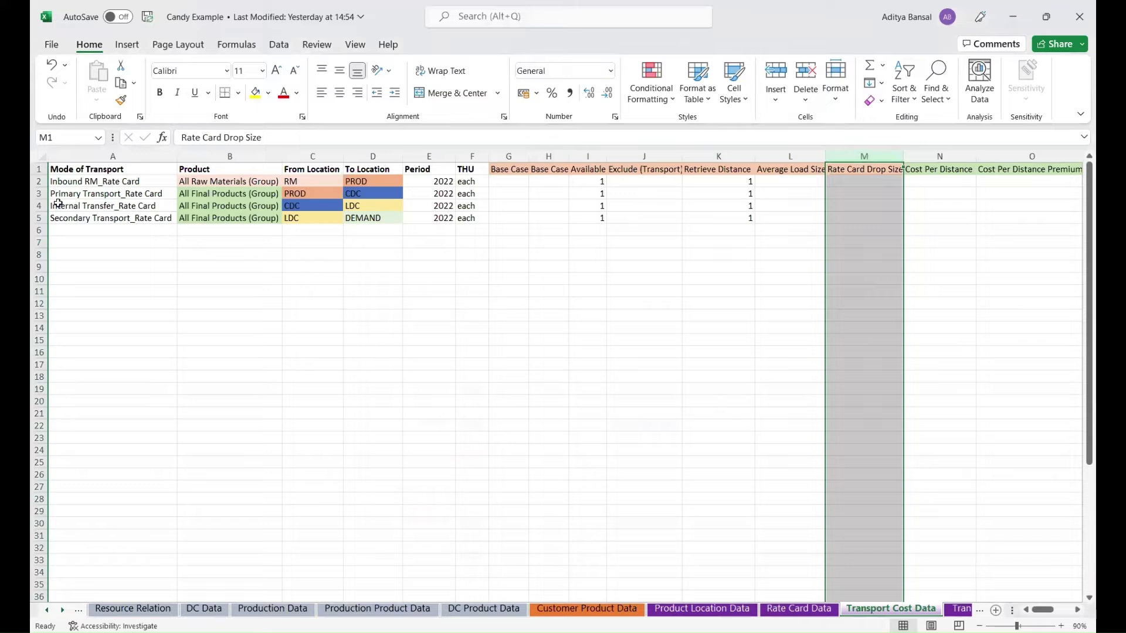
left_click(38, 193)
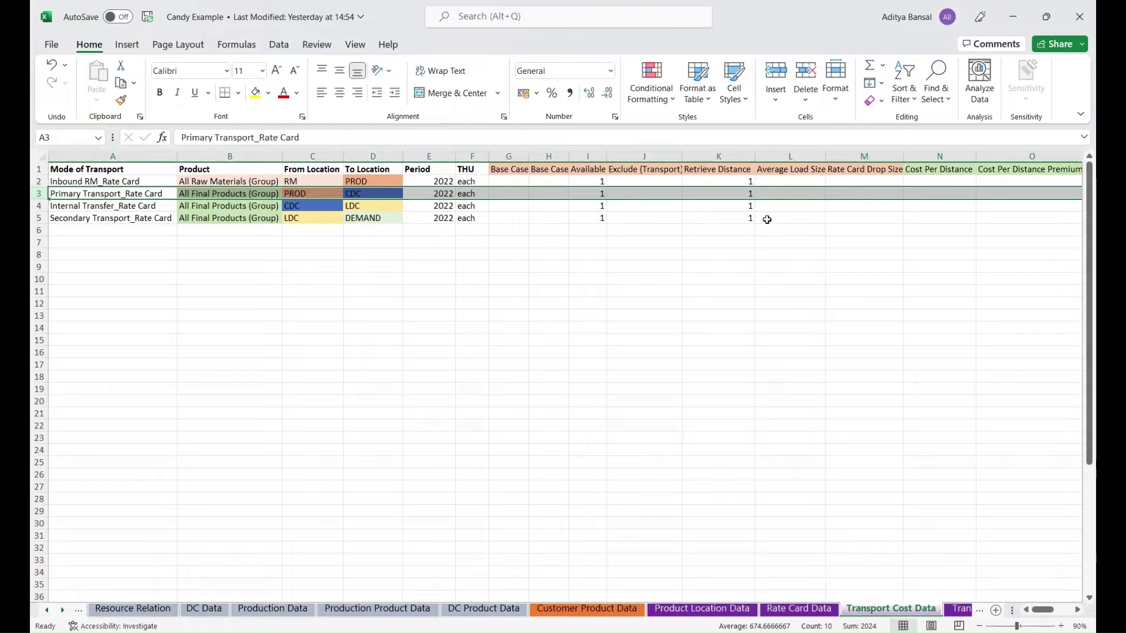
left_click(856, 191)
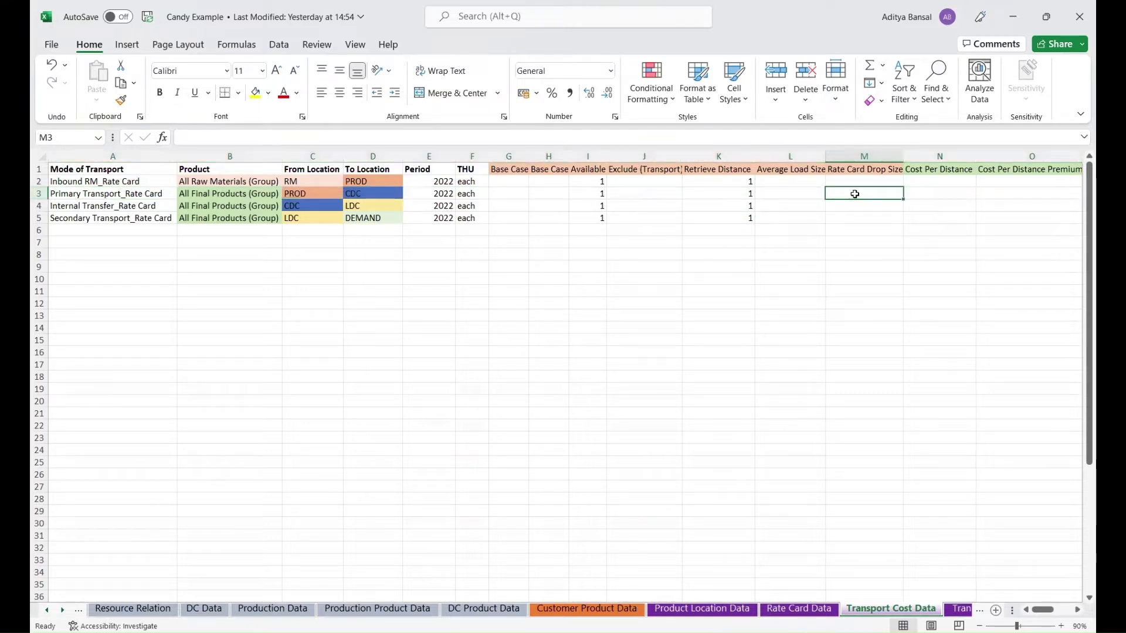
type("60000")
key("Return")
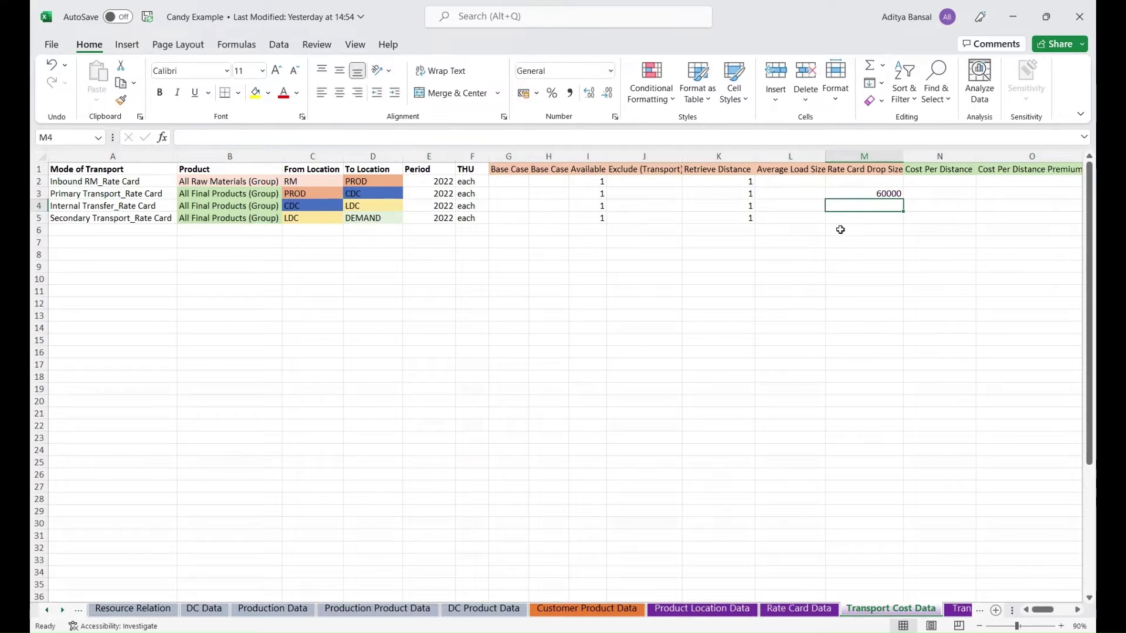
left_click(797, 279)
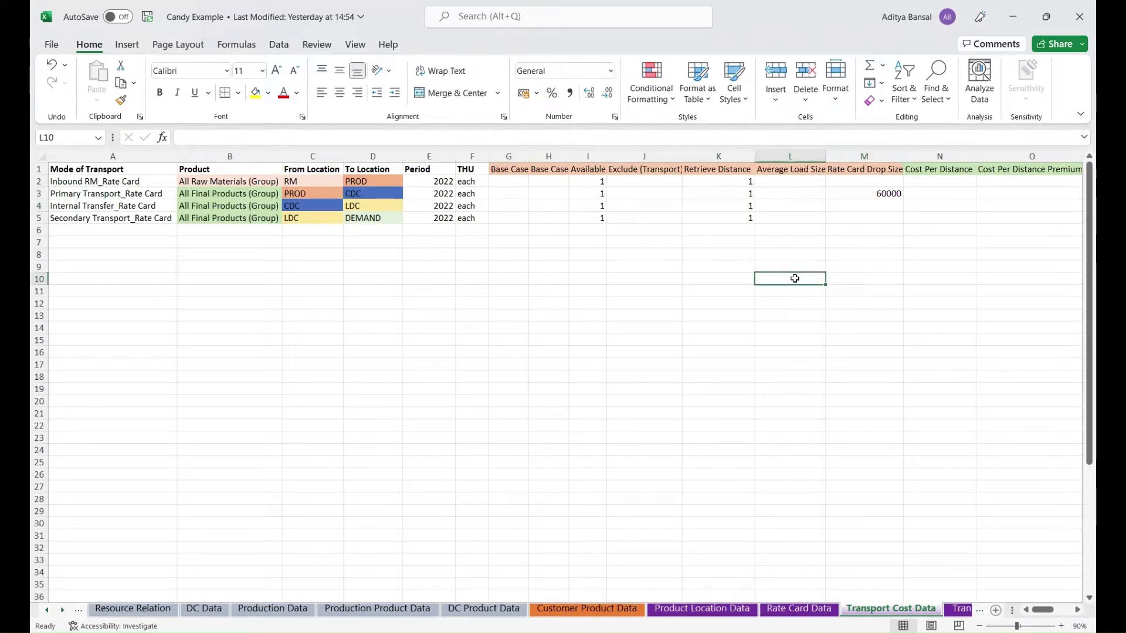
Step: Compare the Primary Transport drop size with those of Zwolle_PROD and Maastricht_PROD on the Product Location Data sheet
left_click(860, 192)
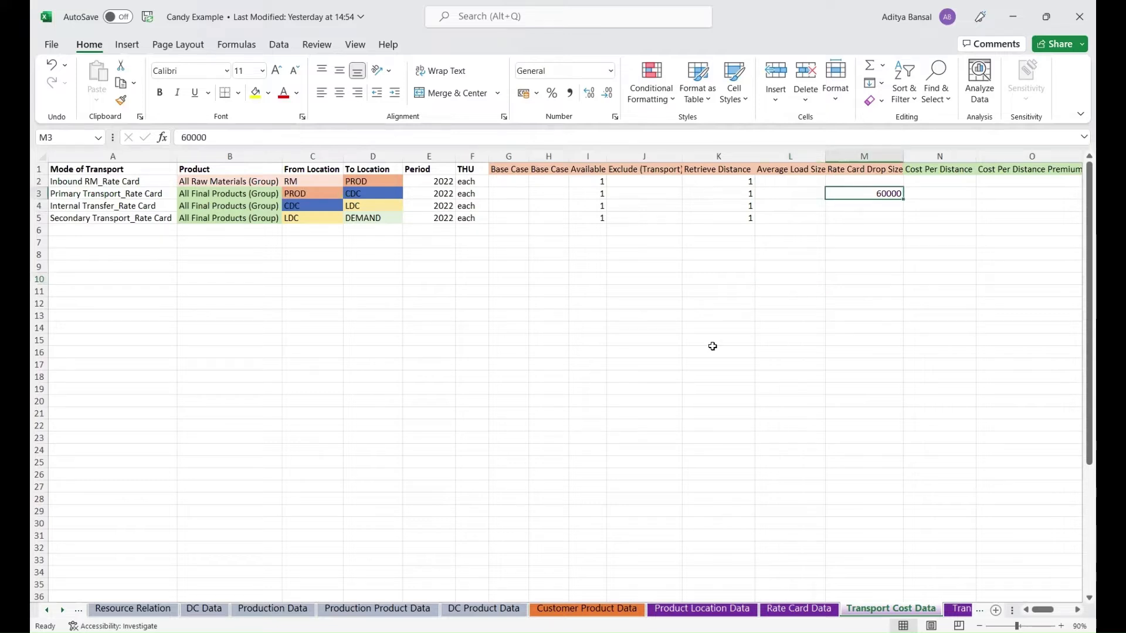
left_click(698, 610)
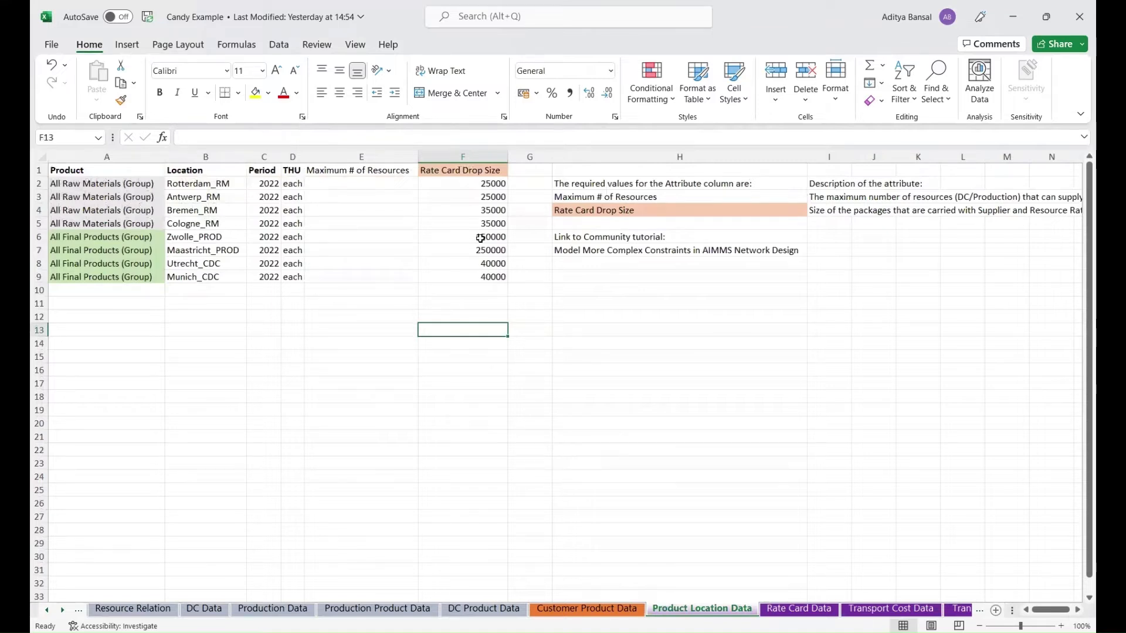
left_click_drag(478, 238, 480, 248)
left_click(475, 345)
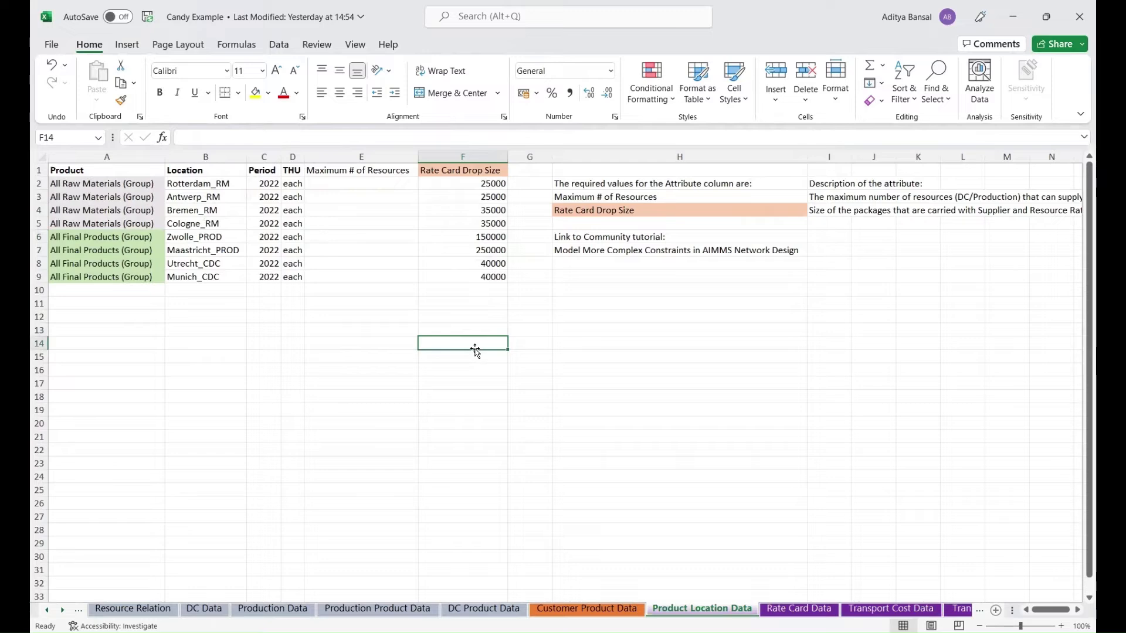
left_click_drag(478, 237, 482, 253)
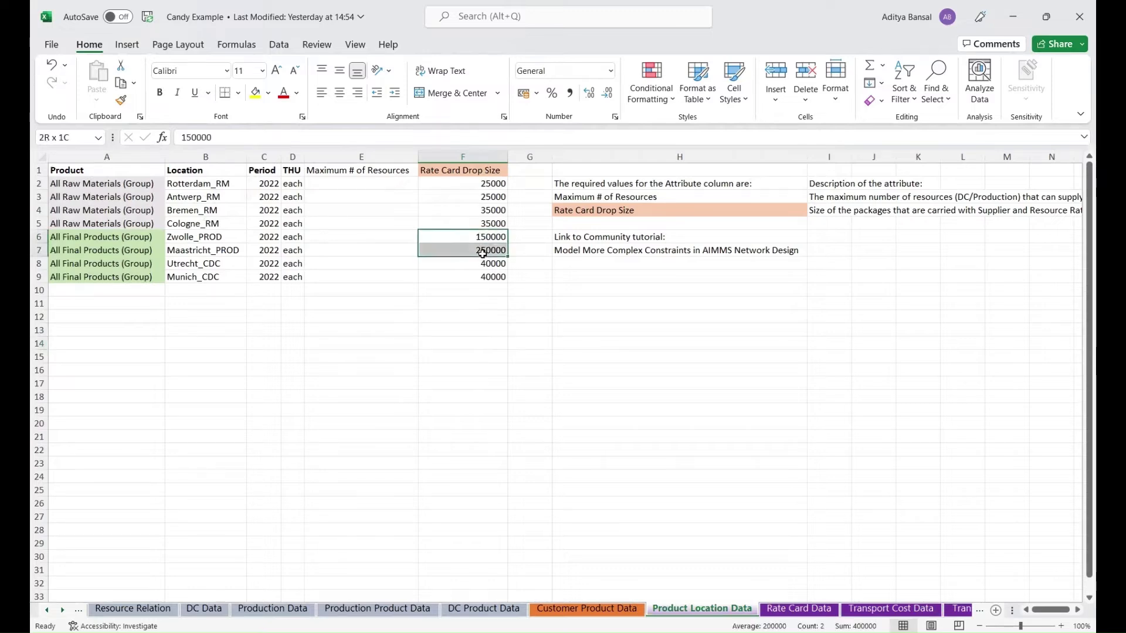
Step: Clear the Rate Card Drop Size entered for Primary Transport_Rate Card on the Transport Cost Data sheet
left_click(806, 609)
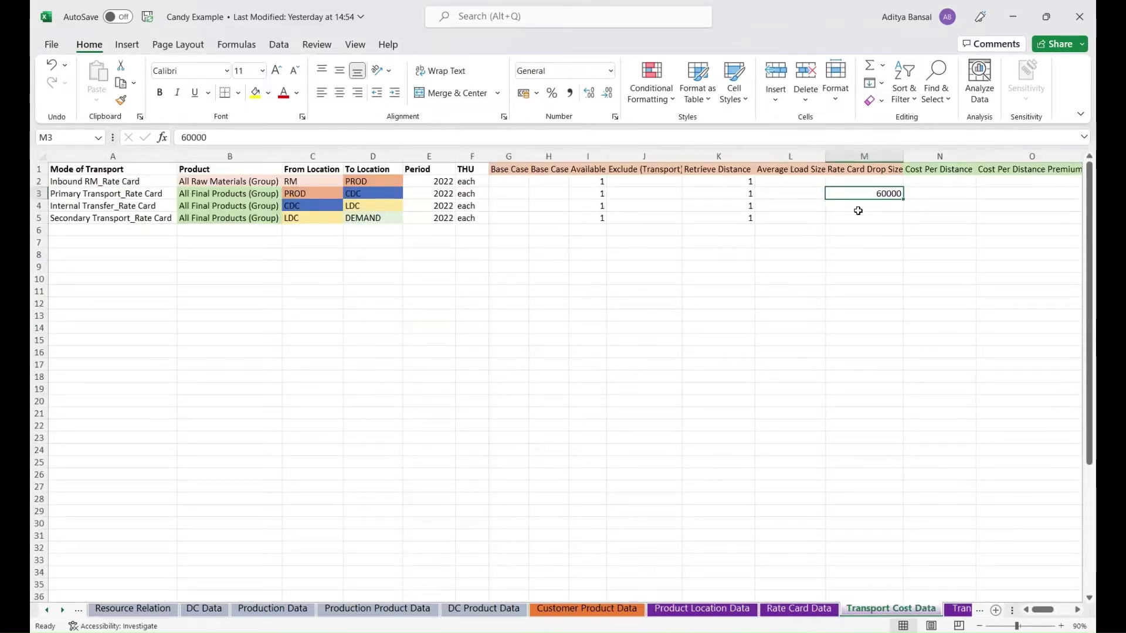
left_click(725, 612)
key("Delete")
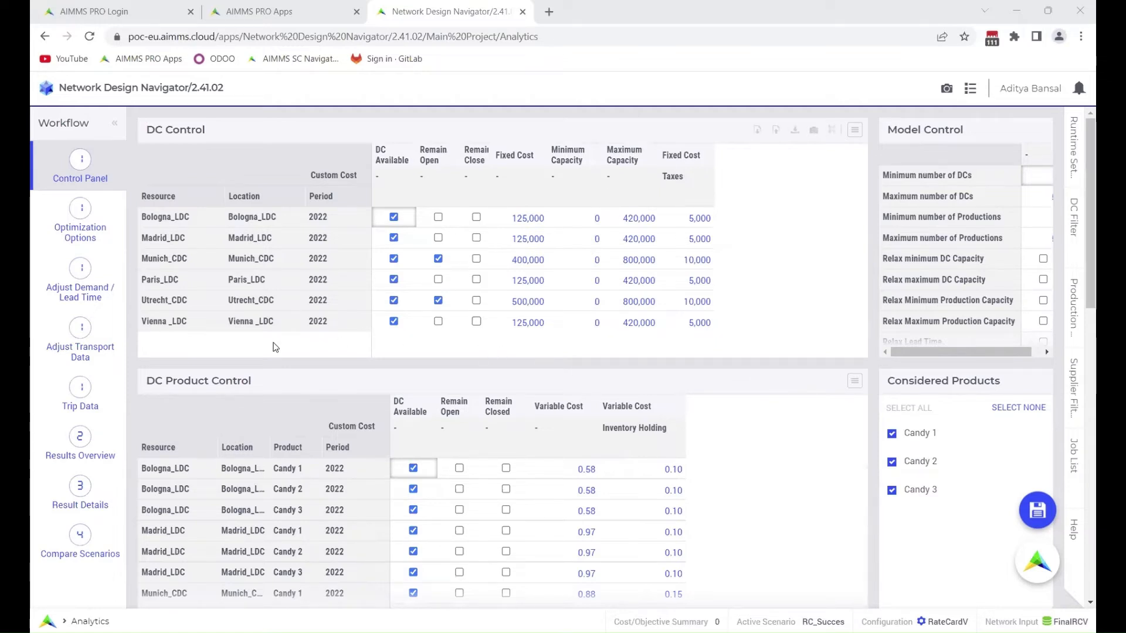
Step: Switch to the AIMMS Network Design Navigator and inspect the network locations on the Results Overview map
left_click(64, 457)
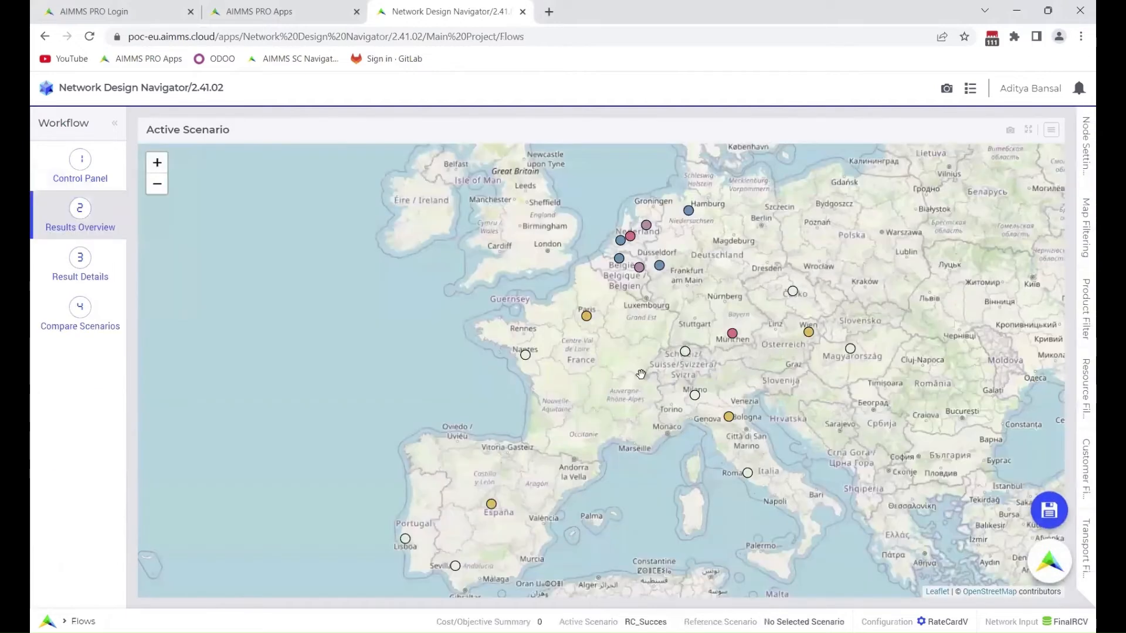
left_click_drag(748, 241, 737, 256)
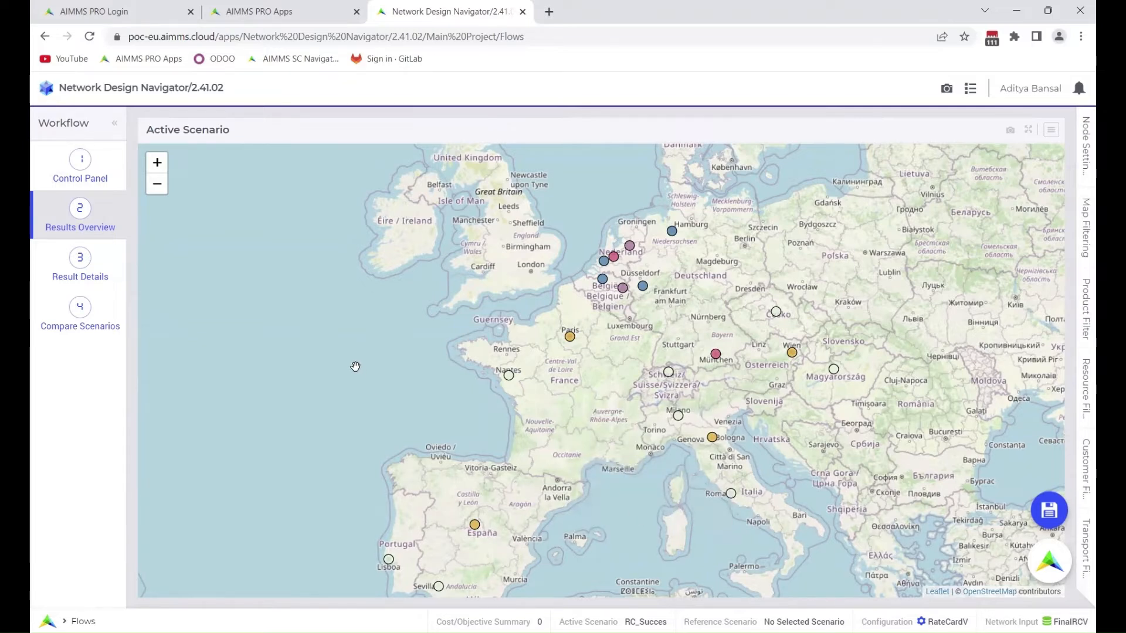
Step: Set the Cost Per THU of Primary Transport_Rate Card band A-1 to 0.5 in the Drop Size Data of Adjust Transport Data
left_click(70, 161)
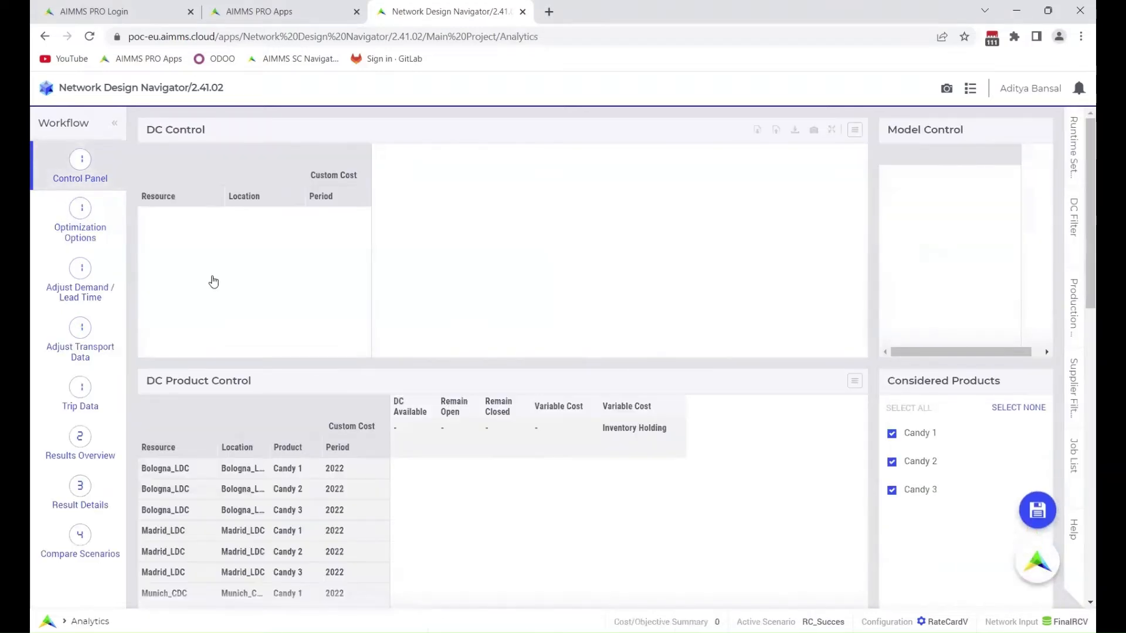
left_click(109, 340)
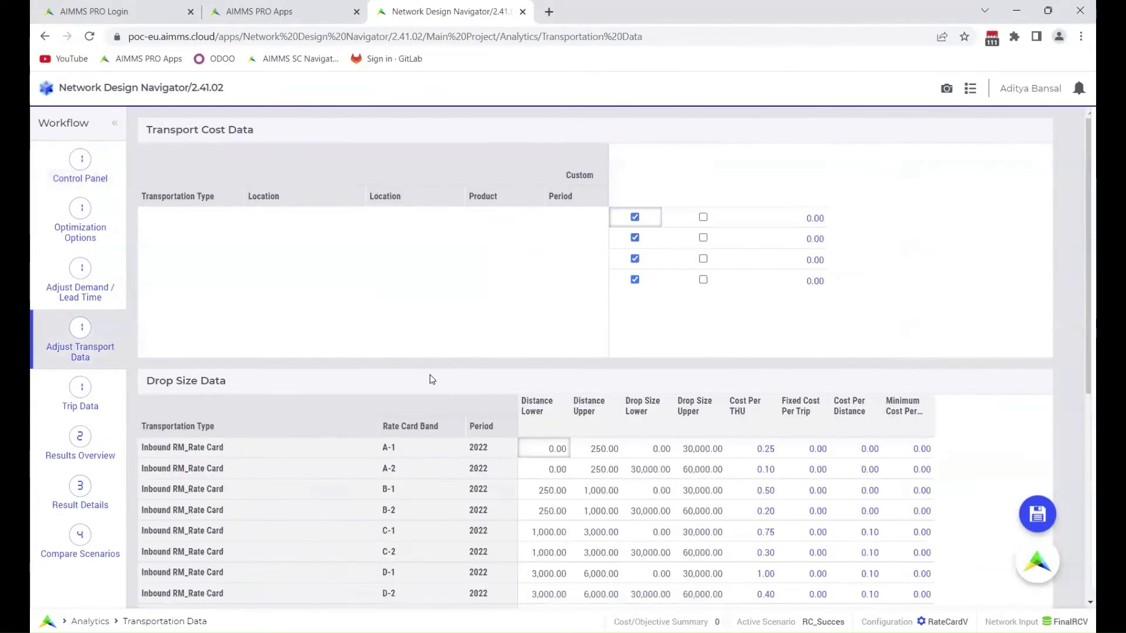
scroll(429, 467, "down", 4)
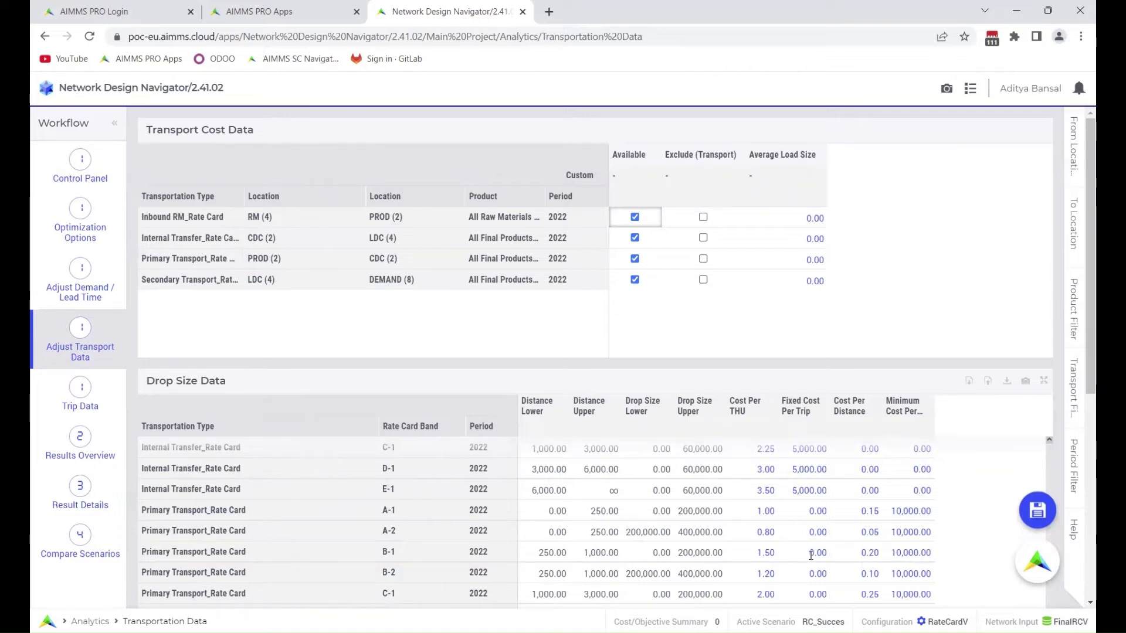
double_click(766, 511)
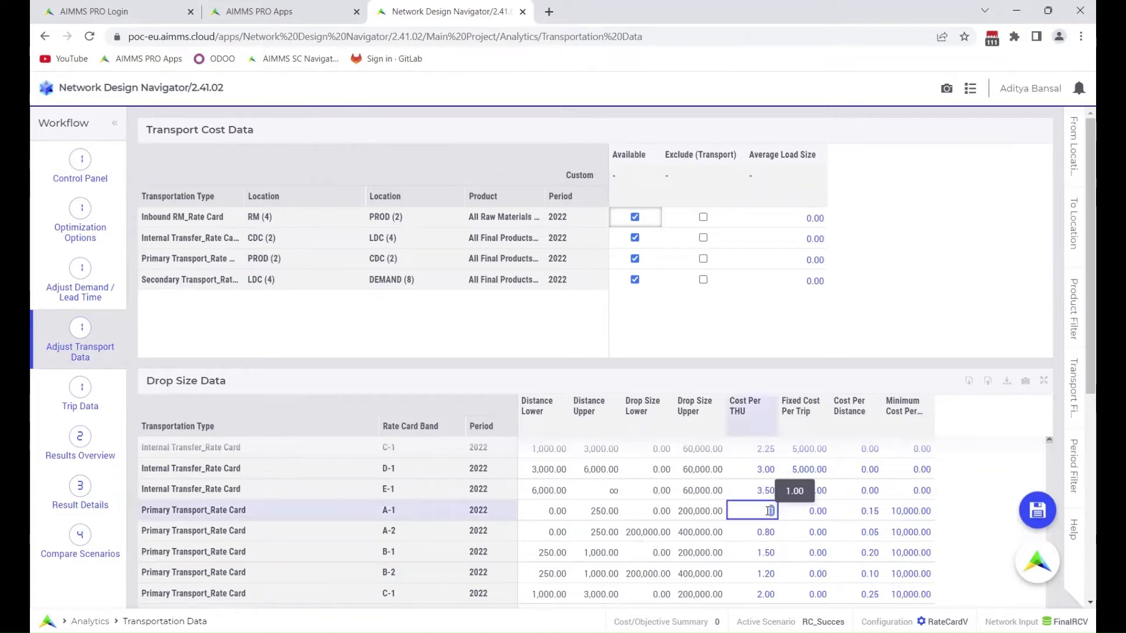
type("0")
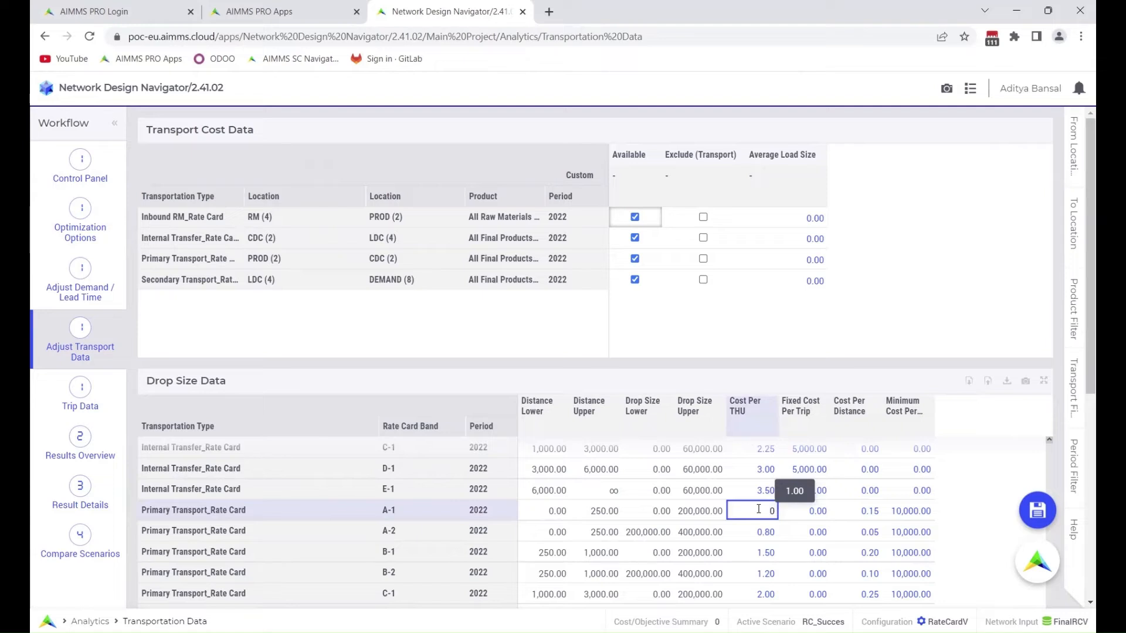
type(".5")
key("Return")
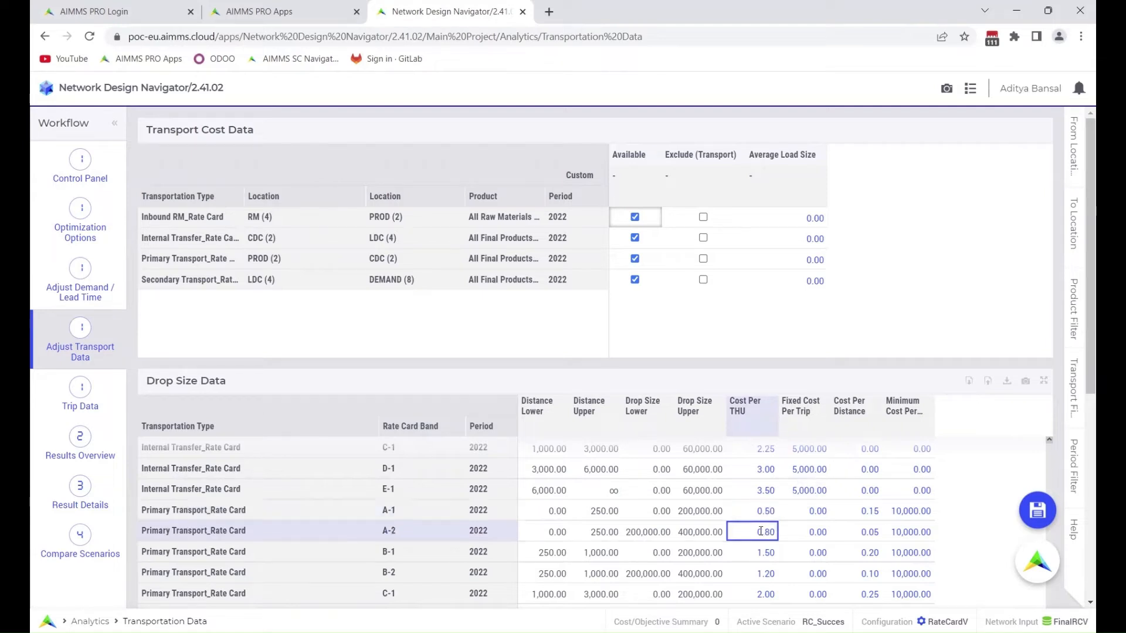
Step: Set the Cost Per THU of Primary Transport_Rate Card band A-1 back to 1
double_click(767, 512)
type("1")
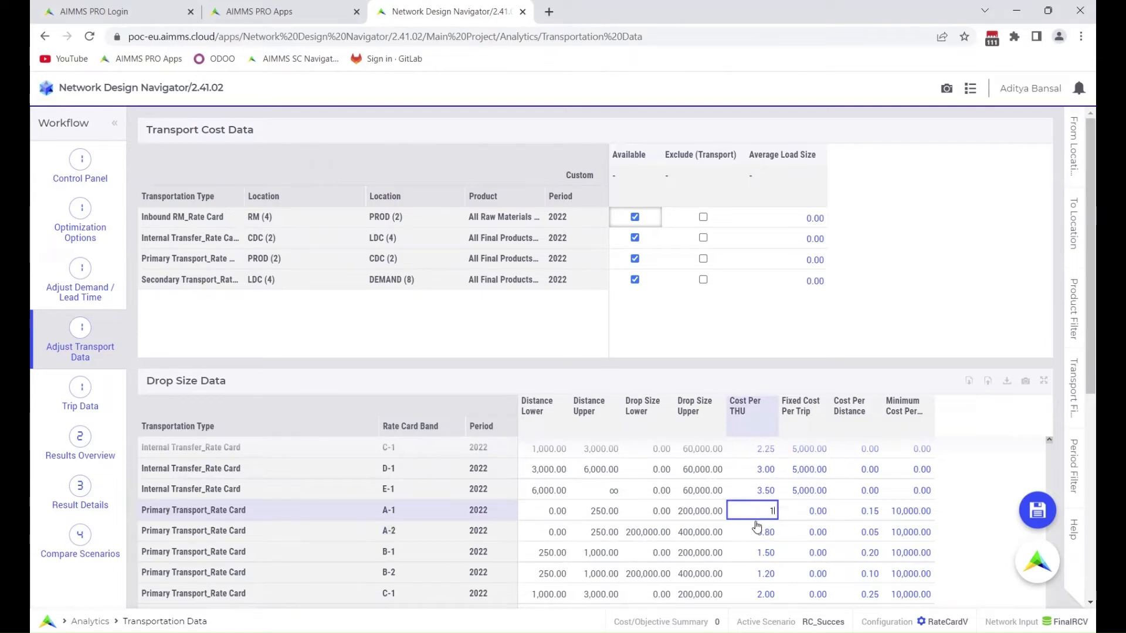
key("Return")
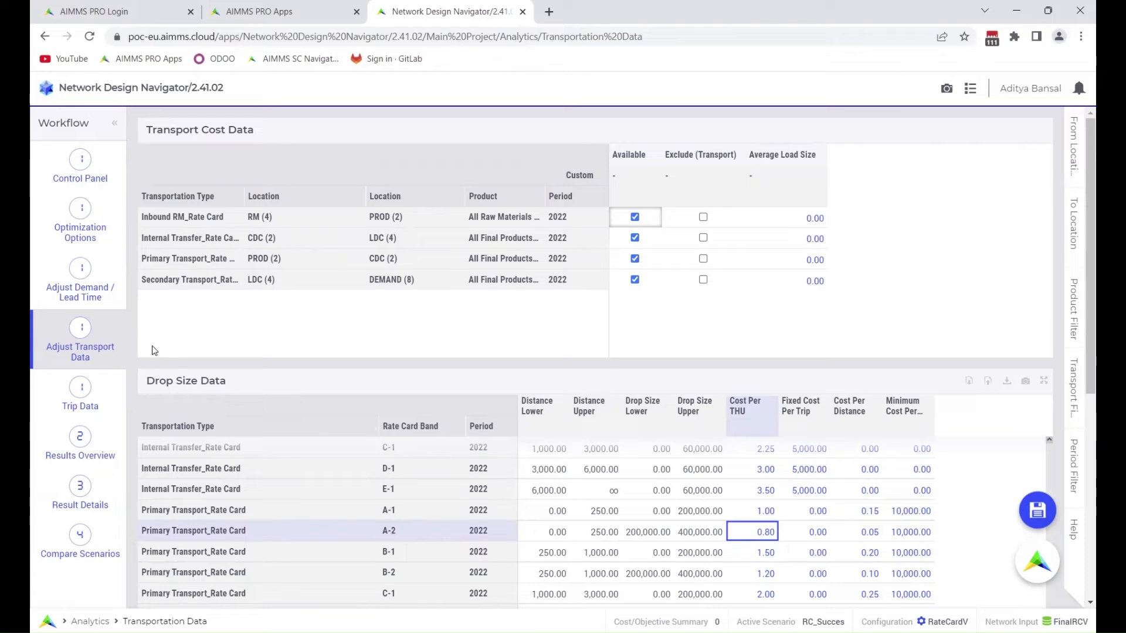
Step: Review the customers' demand and lead time data and open the Rate Card Drop Size of Lisbon Candy 3
left_click(88, 285)
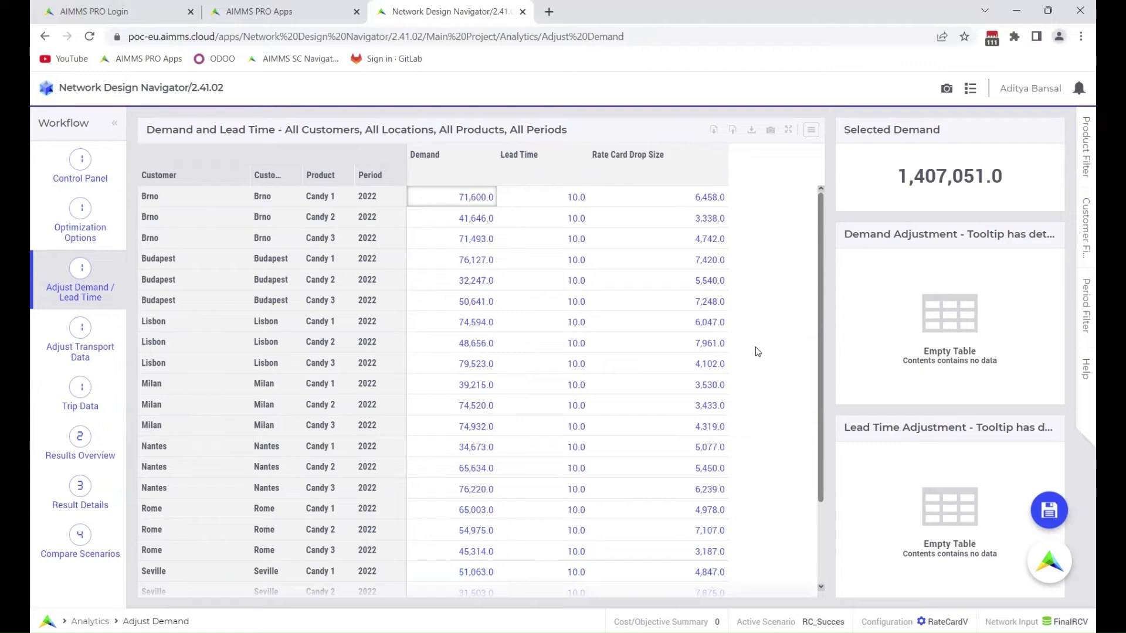
double_click(710, 368)
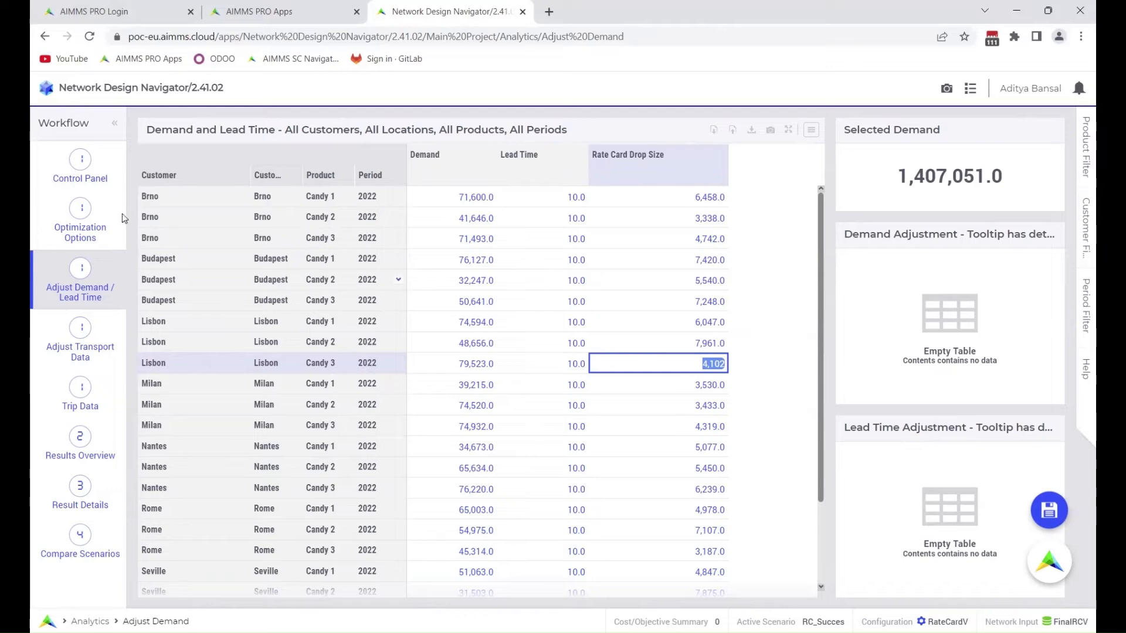
Step: Solve the RC_Succes scenario from the Control Panel
left_click(88, 177)
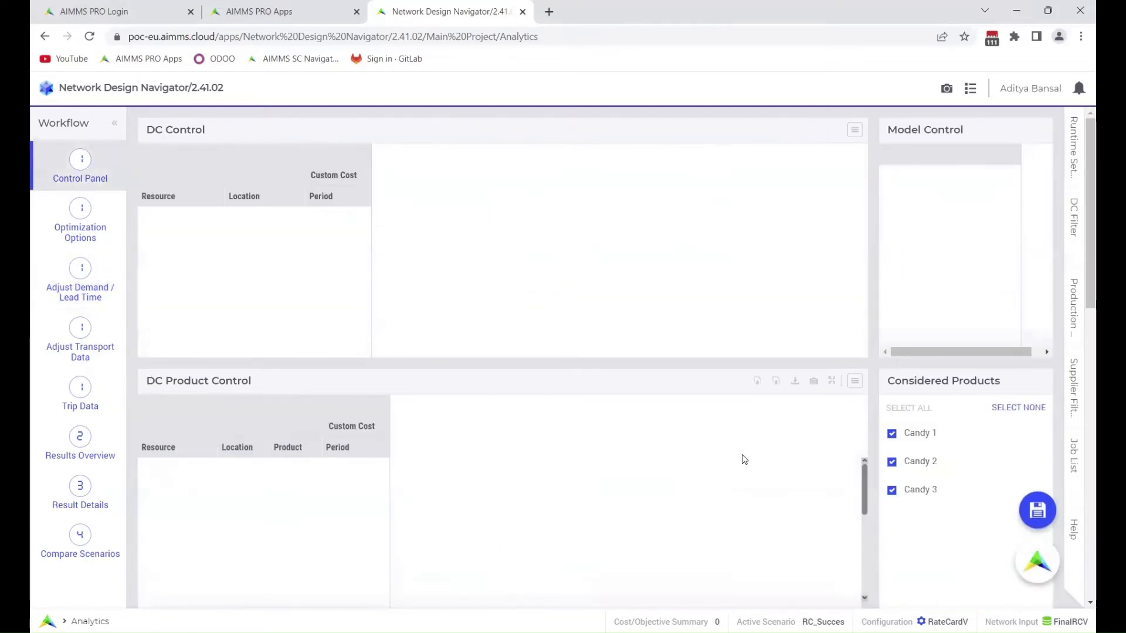
left_click(1037, 554)
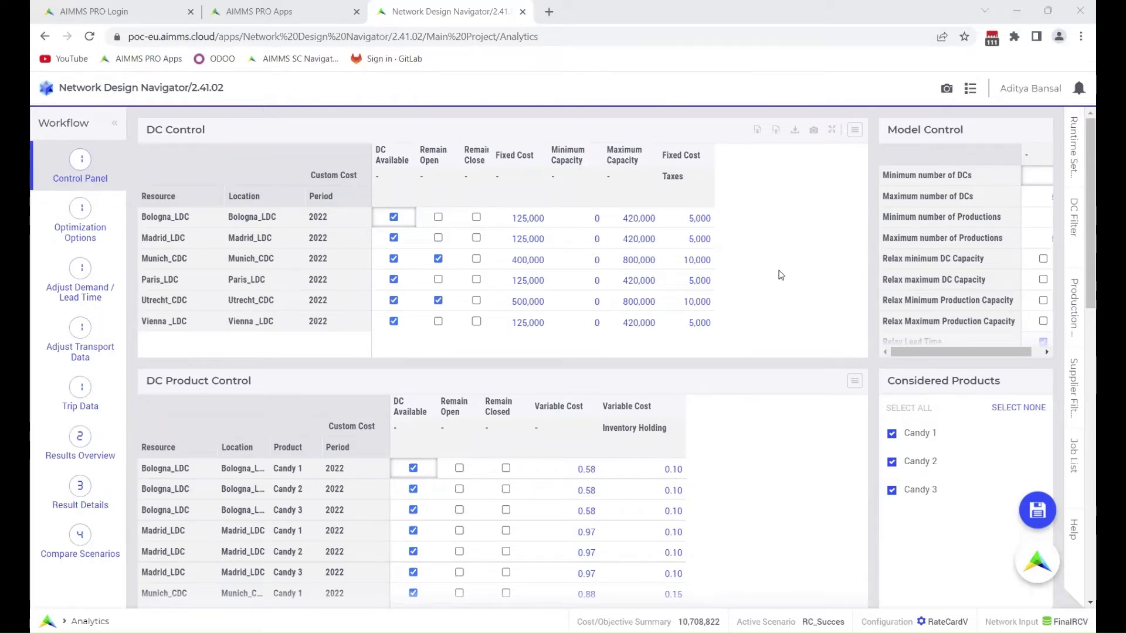
Step: Open the Transportation Report within the Result Details of the solved RC_Succes scenario
left_click(61, 433)
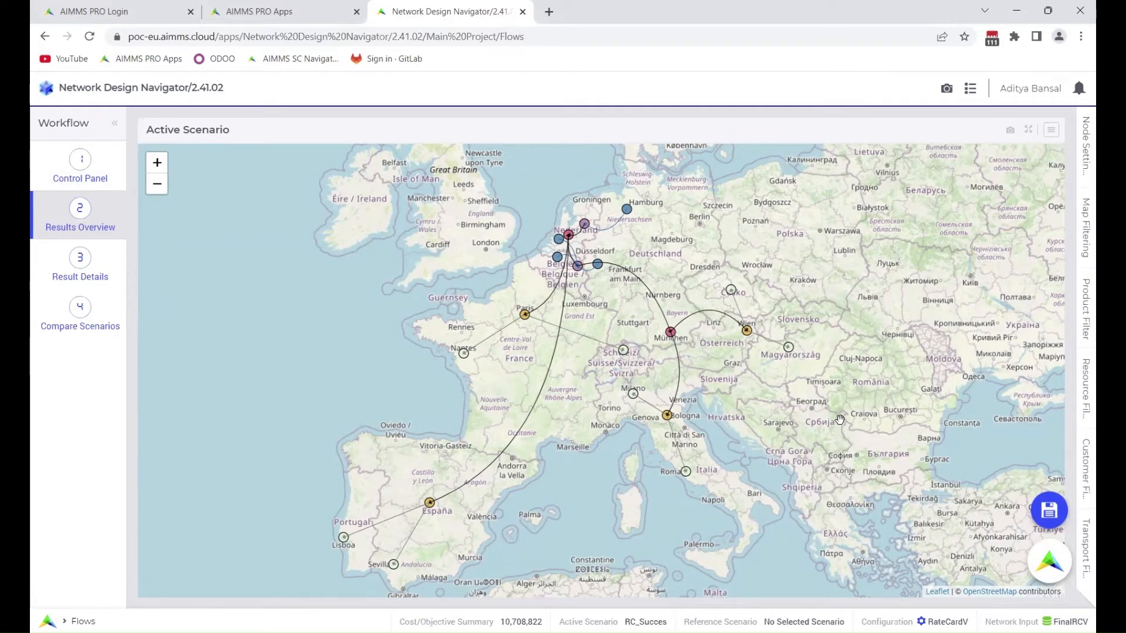
left_click(35, 273)
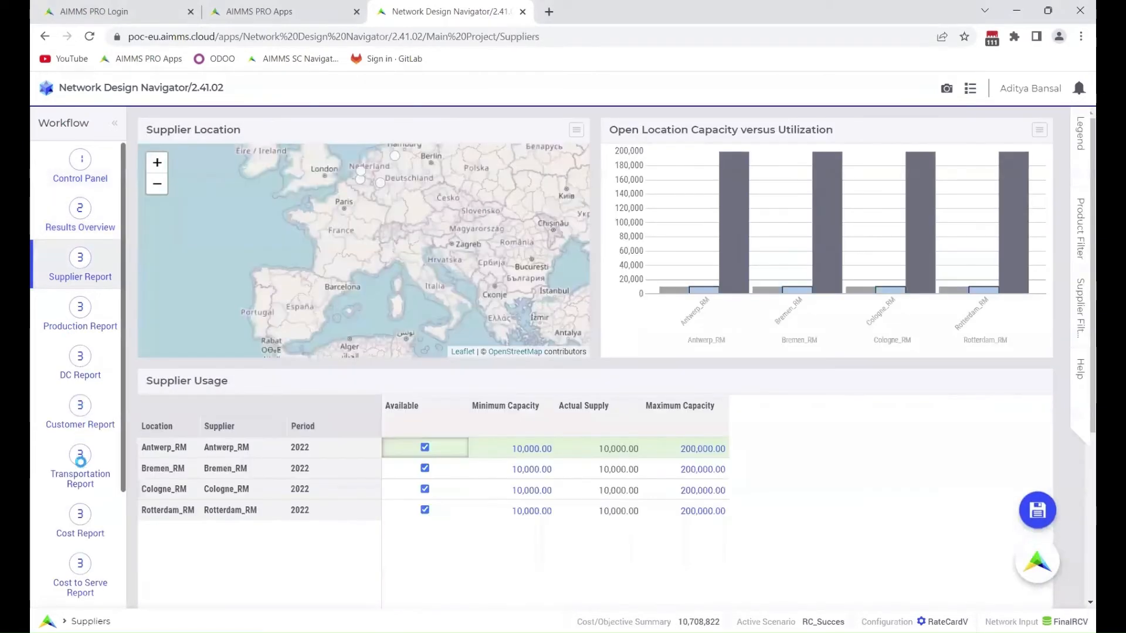
left_click(80, 460)
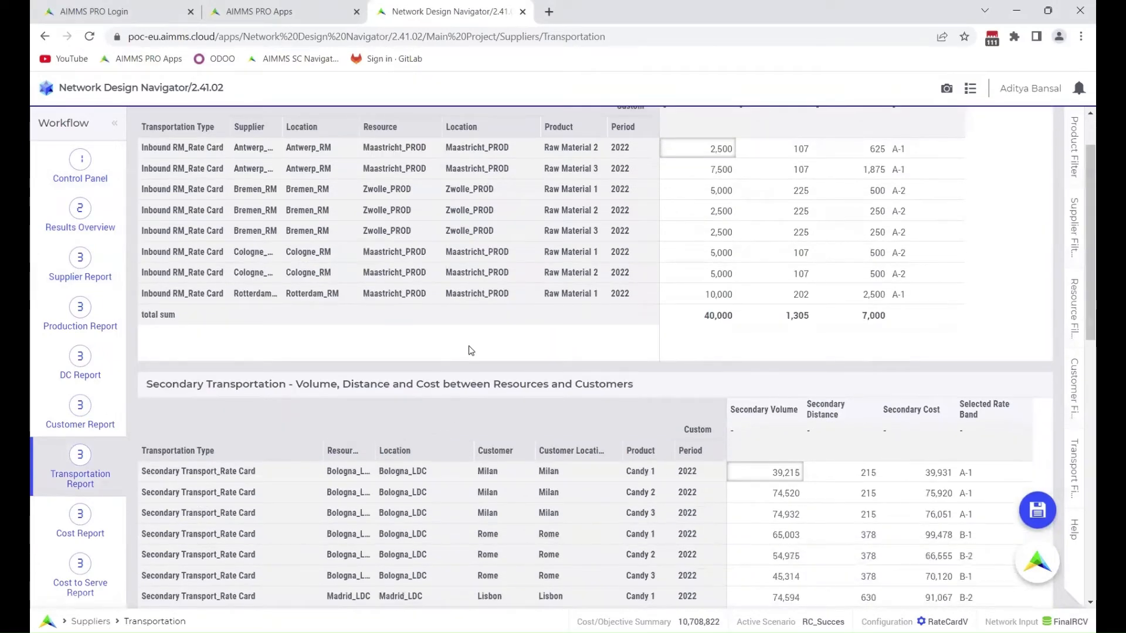
Step: Review the volume, distance, cost and selected rate band per lane in the Secondary Transportation table
scroll(471, 352, "down", 2)
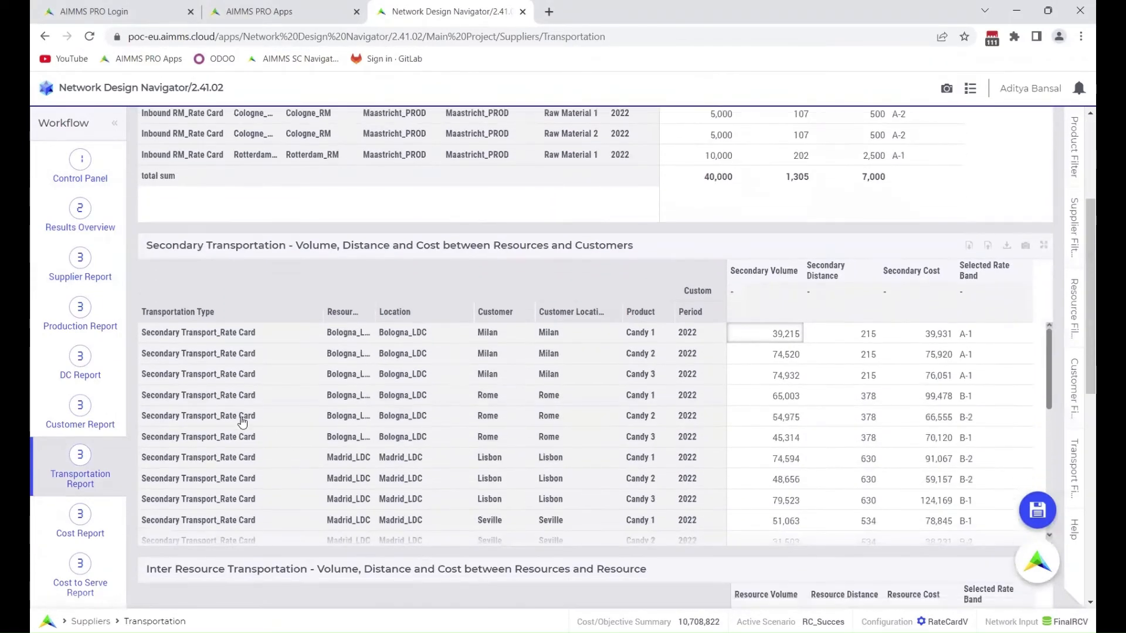
scroll(209, 437, "down", 1)
scroll(209, 437, "down", 1)
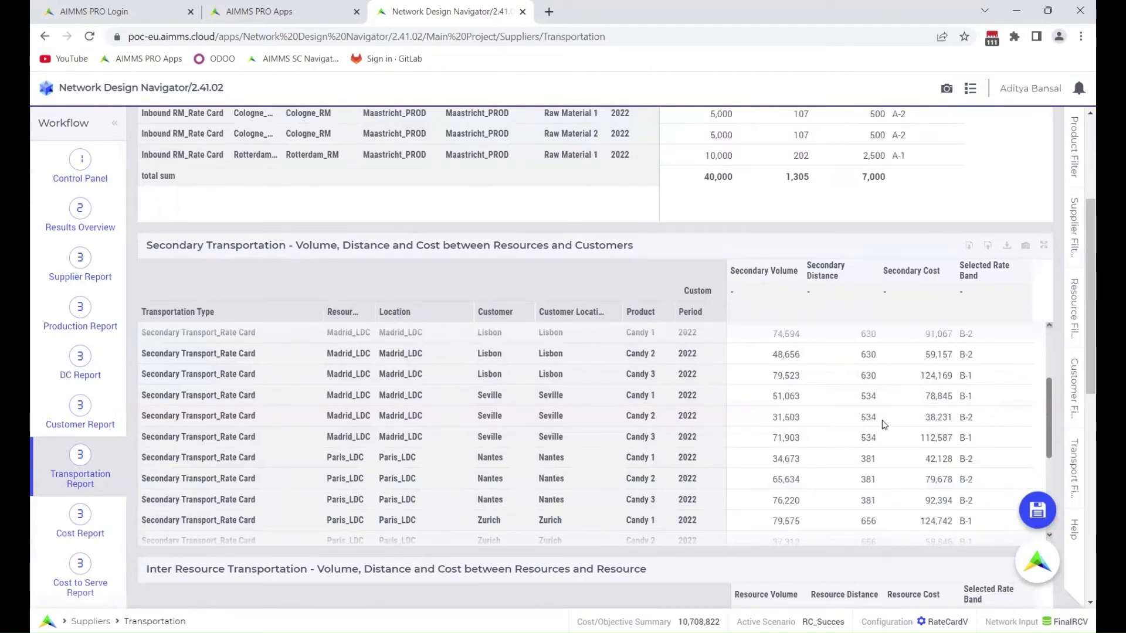
scroll(884, 424, "down", 1)
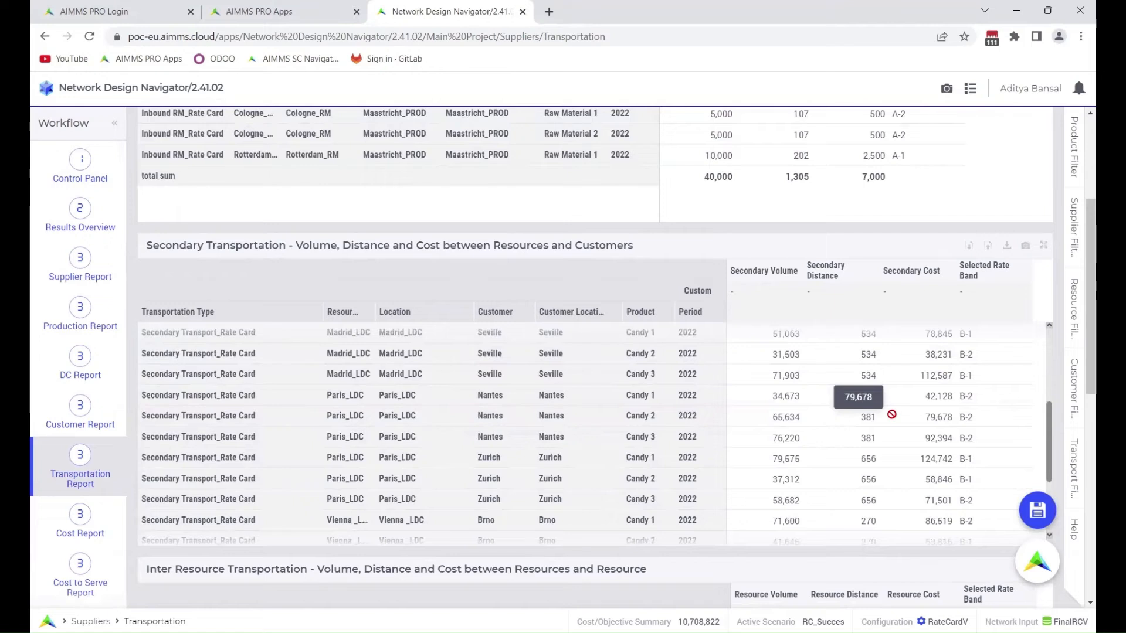
scroll(891, 414, "down", 1)
scroll(891, 414, "down", 1)
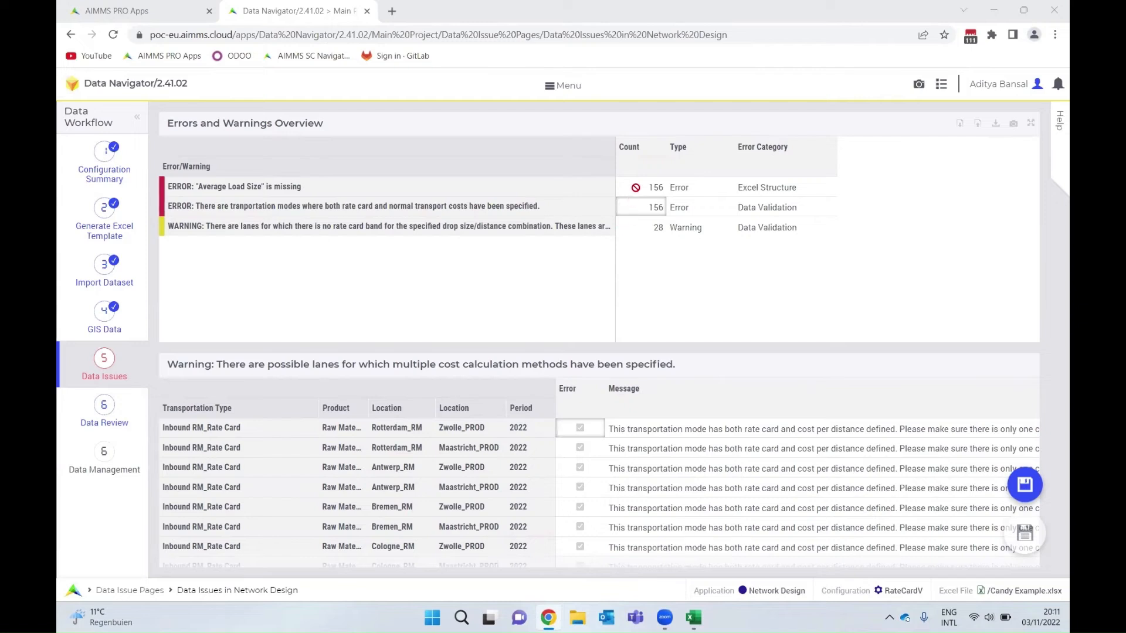
Step: Inspect the lanes behind the missing Average Load Size error and the error on combined rate card and normal transport costs
left_click(635, 187)
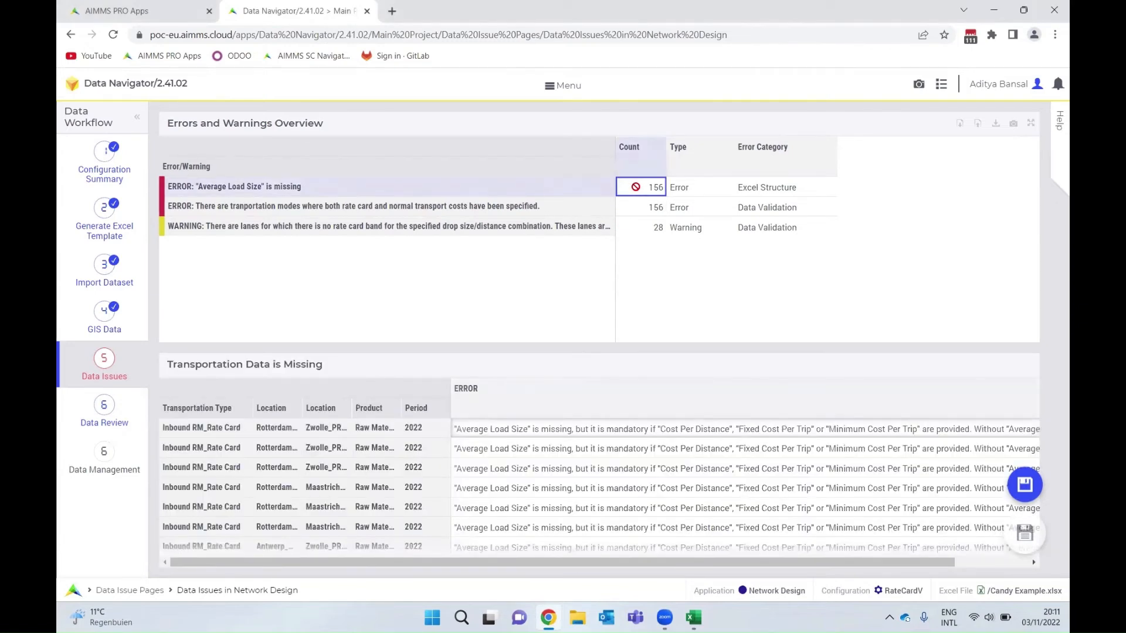
left_click(646, 205)
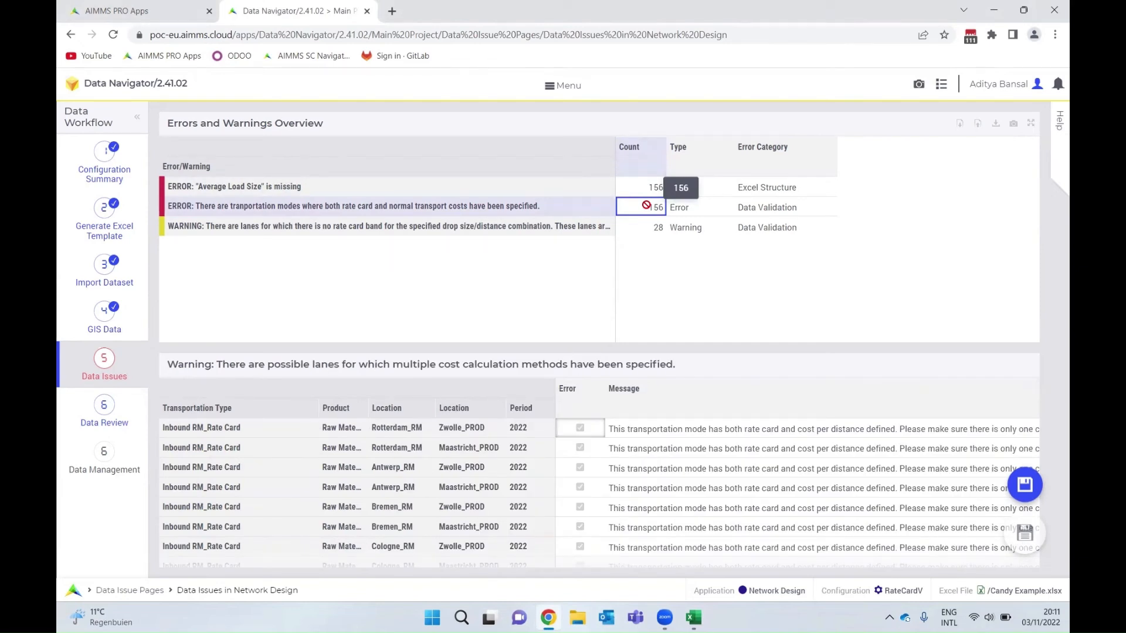
scroll(679, 460, "down", 10)
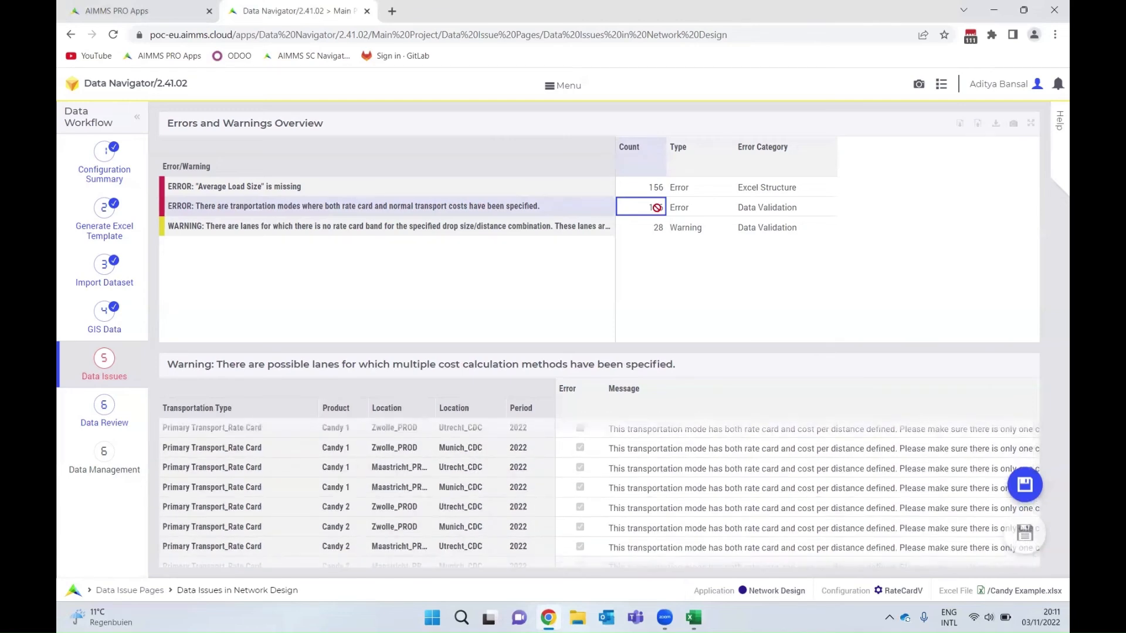
Step: Switch to the Candy Example workbook in Excel and check the modes of transport in the Transport Cost Data sheet
left_click(697, 619)
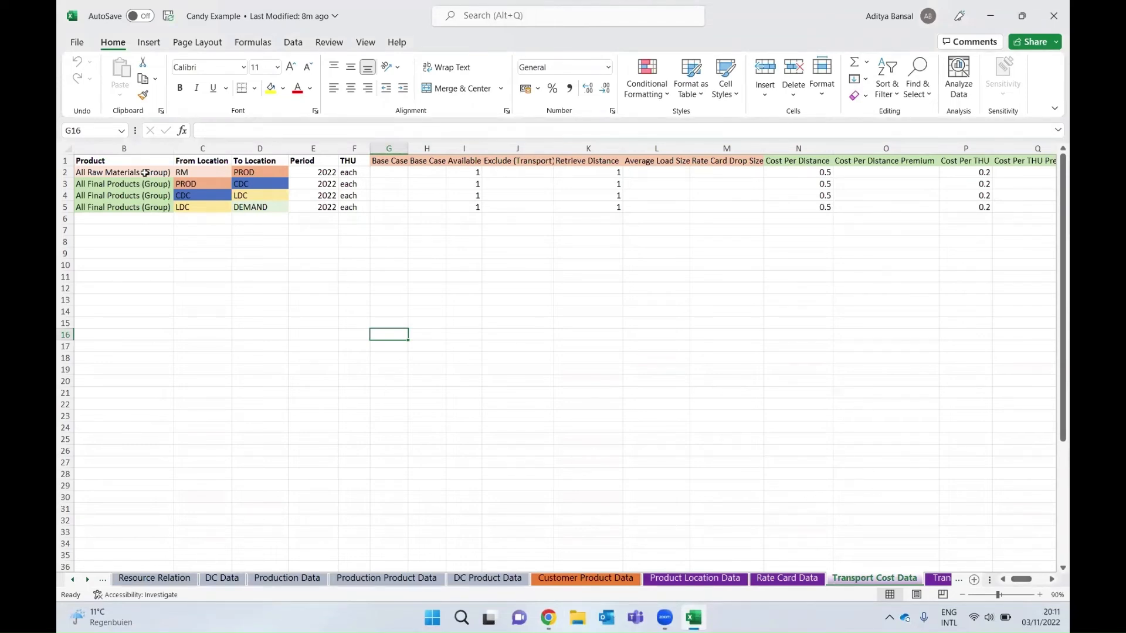
left_click_drag(1021, 580, 1010, 580)
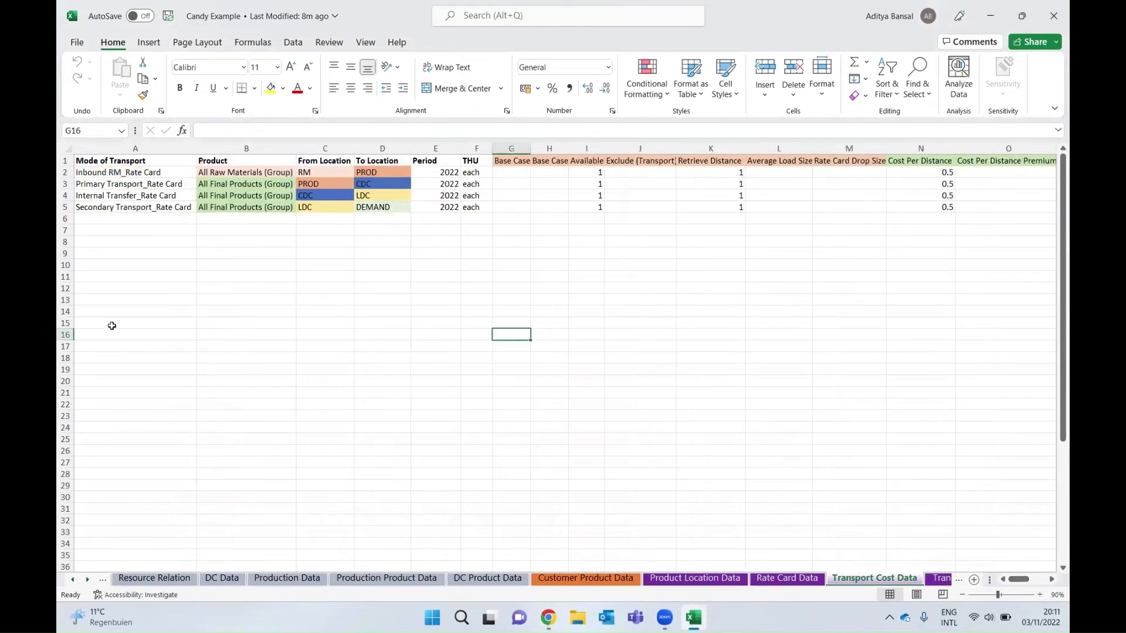
left_click(131, 158)
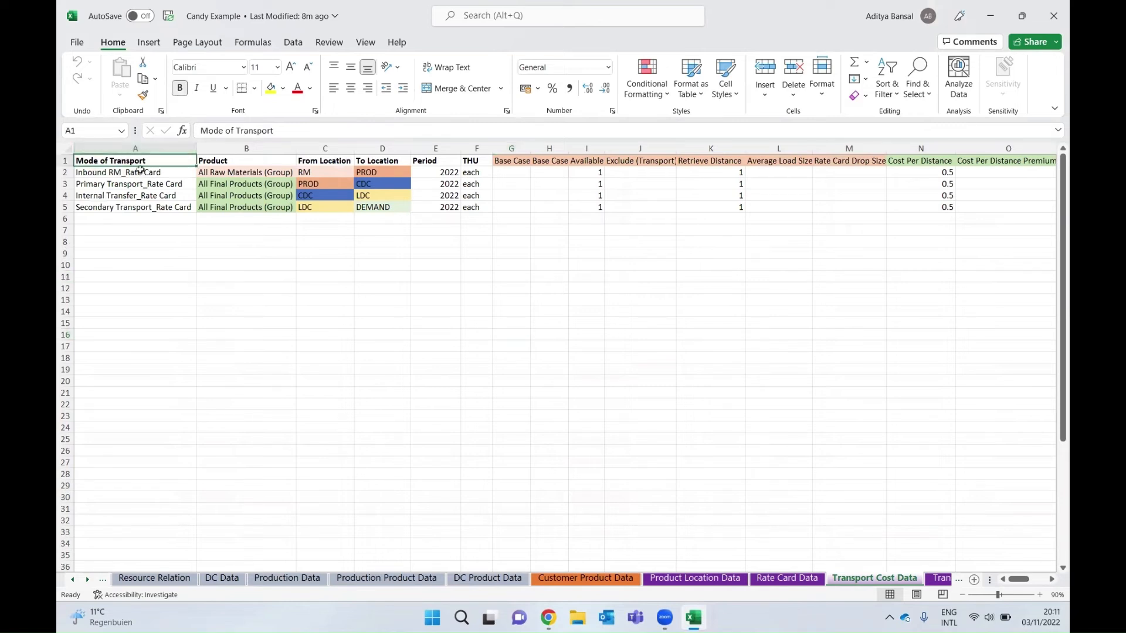
left_click_drag(140, 170, 141, 208)
left_click(149, 243)
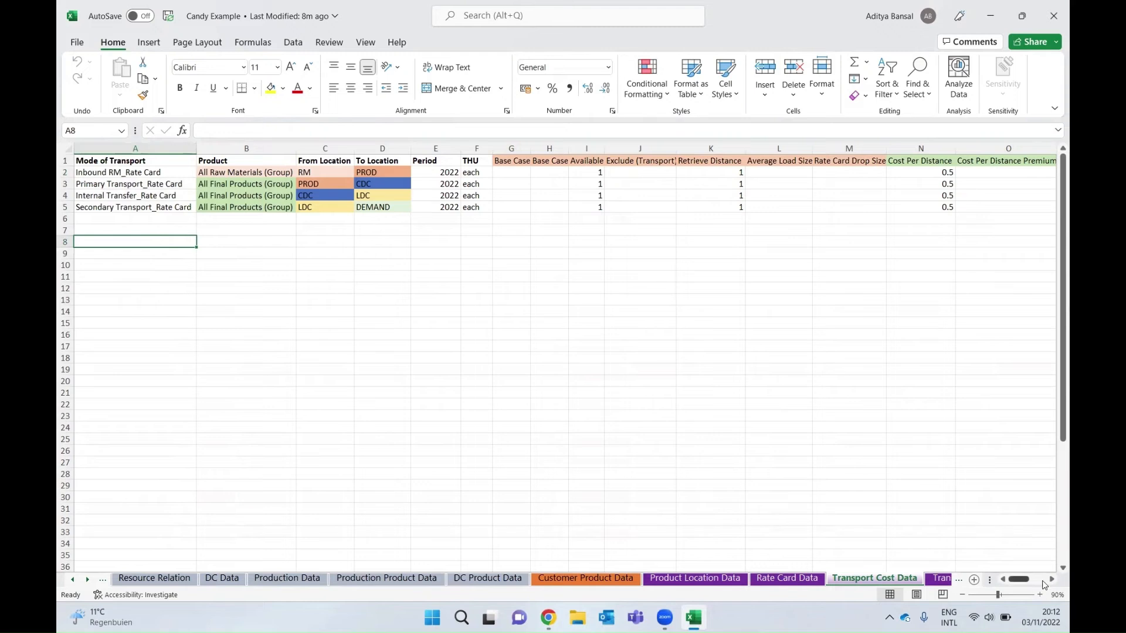
Step: Check the Average Load Size cells in Transport Cost Data and the rate card costs in the Rate Card Data sheet
scroll(1052, 579, "right", 4)
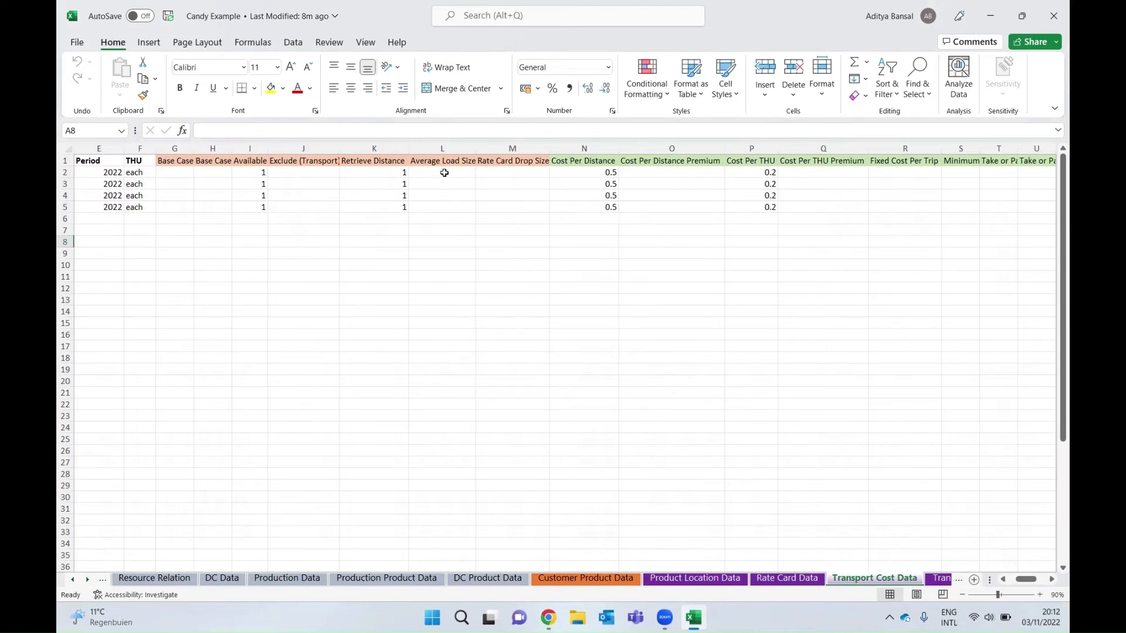
left_click_drag(444, 172, 450, 206)
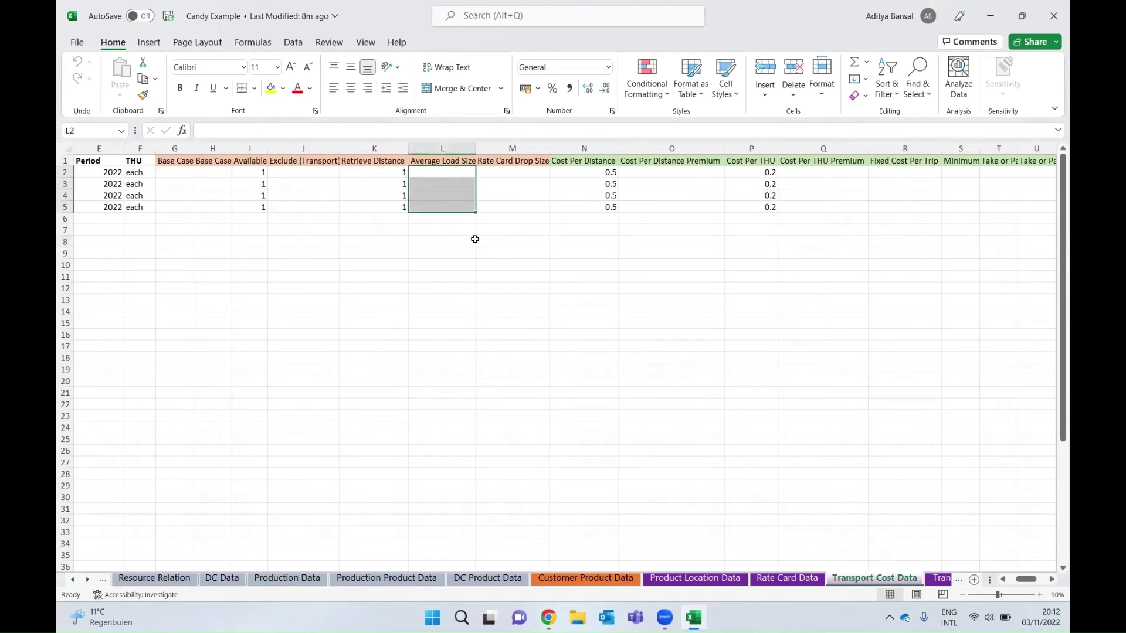
left_click(502, 253)
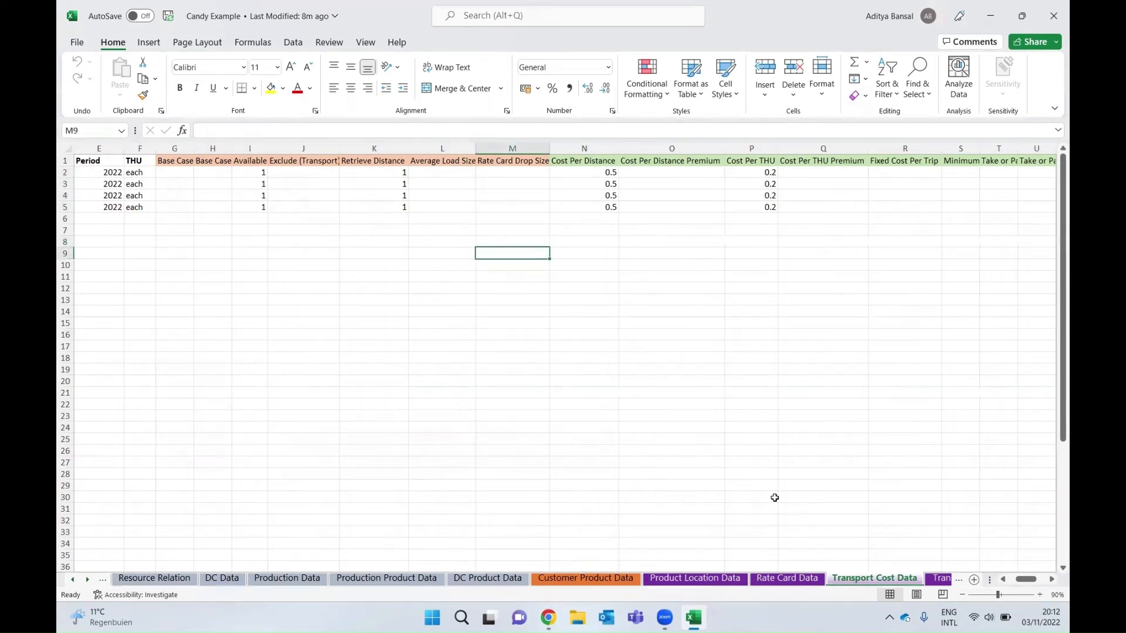
left_click(786, 579)
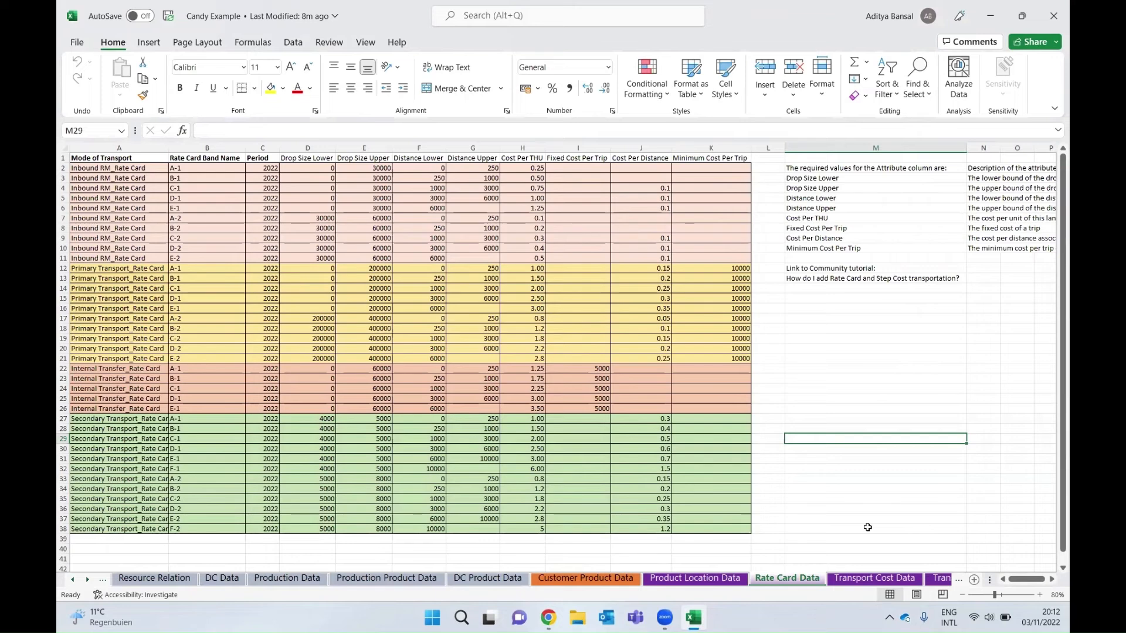
left_click(877, 581)
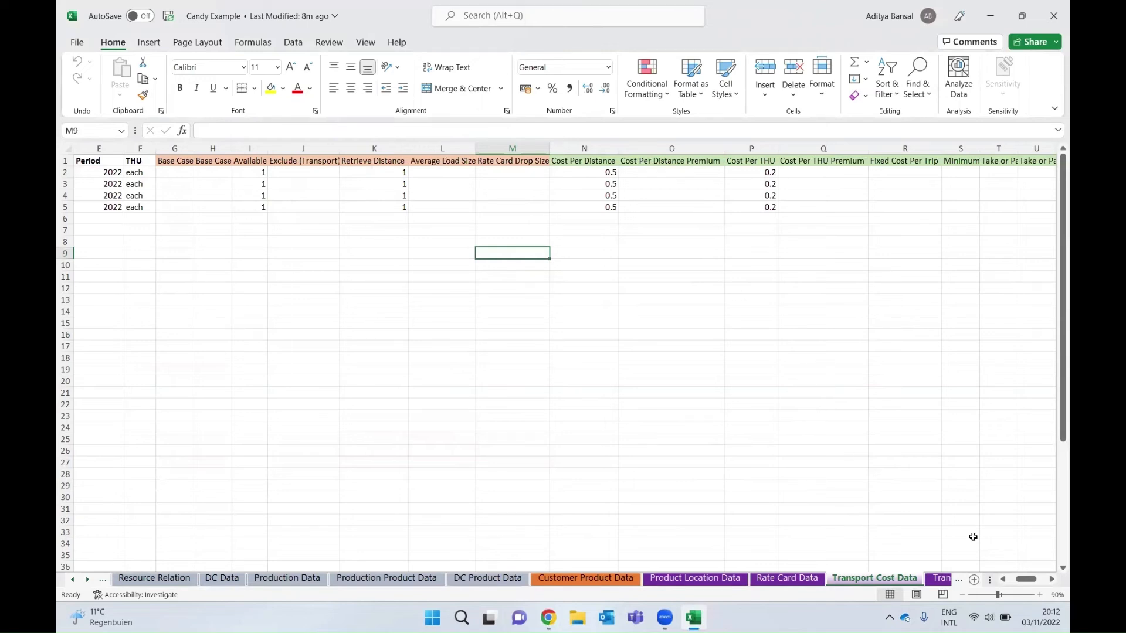
Step: Clear the Cost Per Distance through Cost Per THU cells for all four rate card transport modes in Transport Cost Data
left_click_drag(1020, 580, 1009, 582)
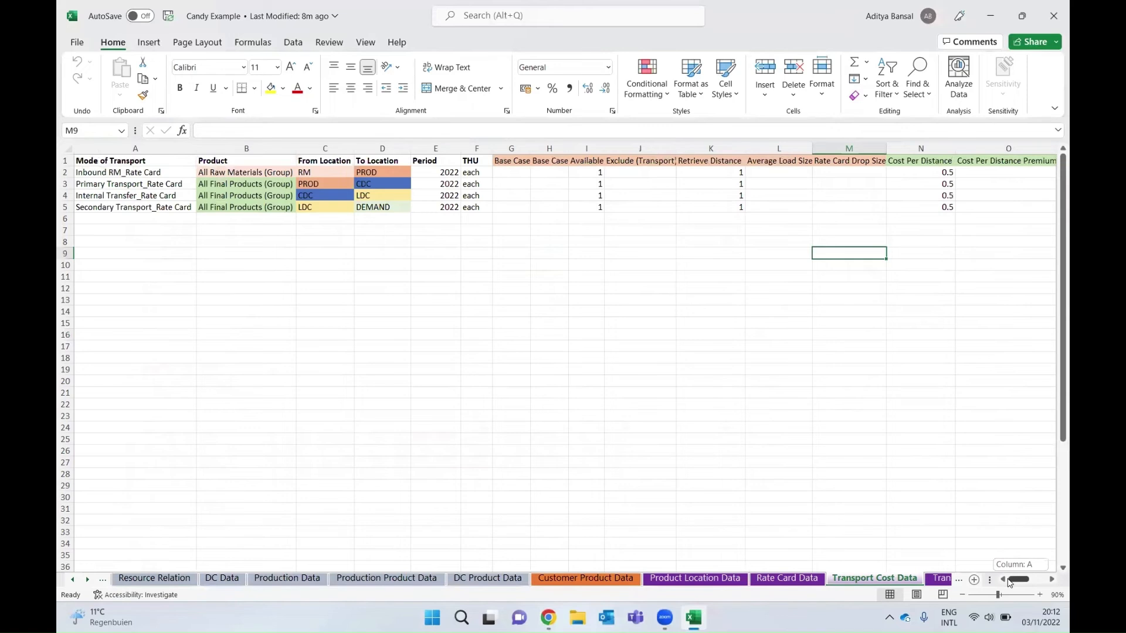
left_click_drag(1011, 584, 1021, 580)
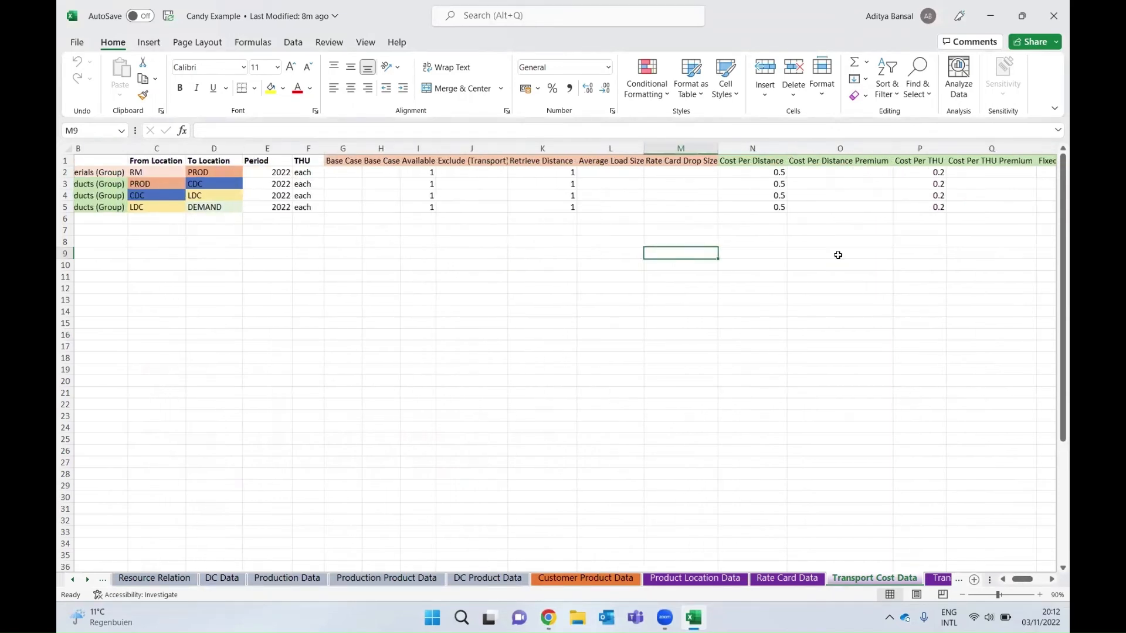
left_click_drag(766, 173, 928, 202)
key("Delete")
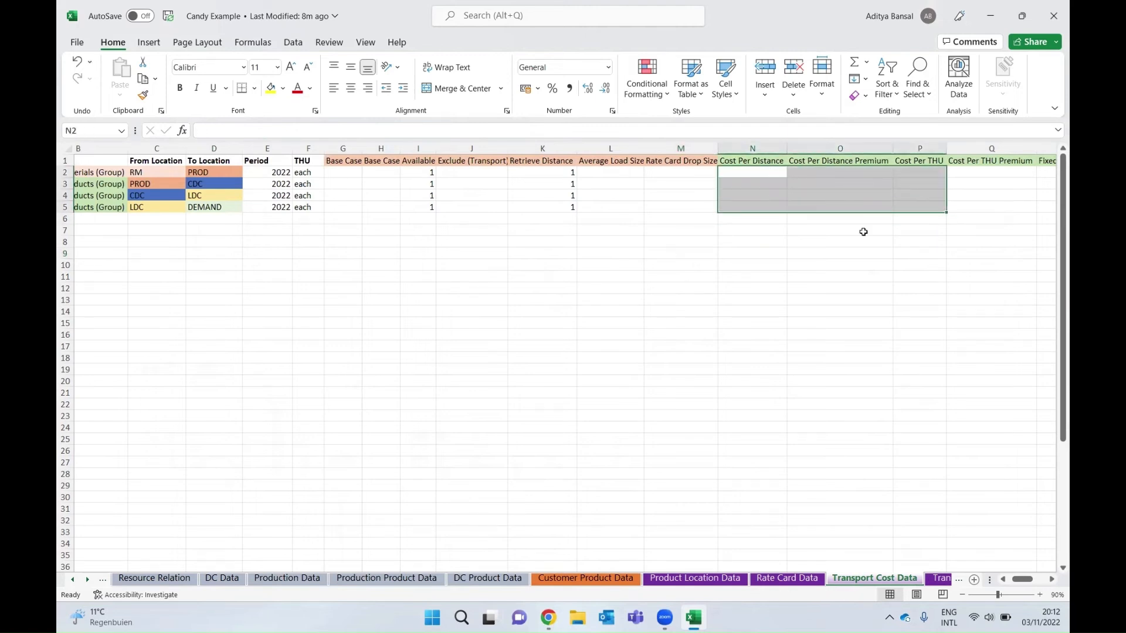
left_click(828, 264)
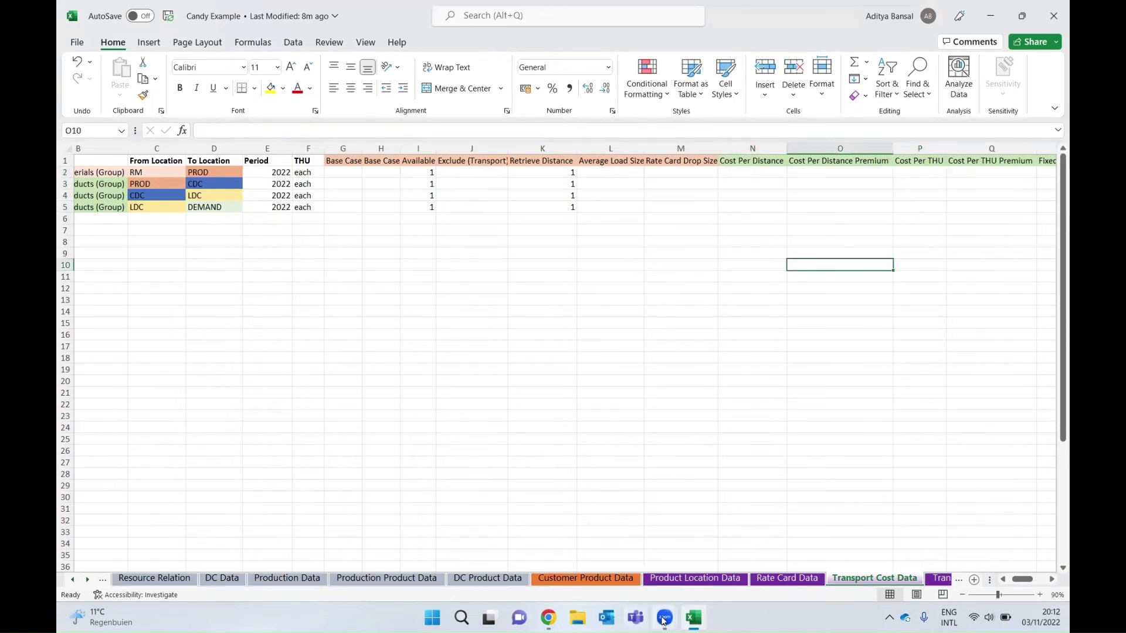
Step: Inspect the missing rate card band warning in Data Navigator and check the Rate Card Drop Size column in the workbook's Customer Product Data
left_click(548, 617)
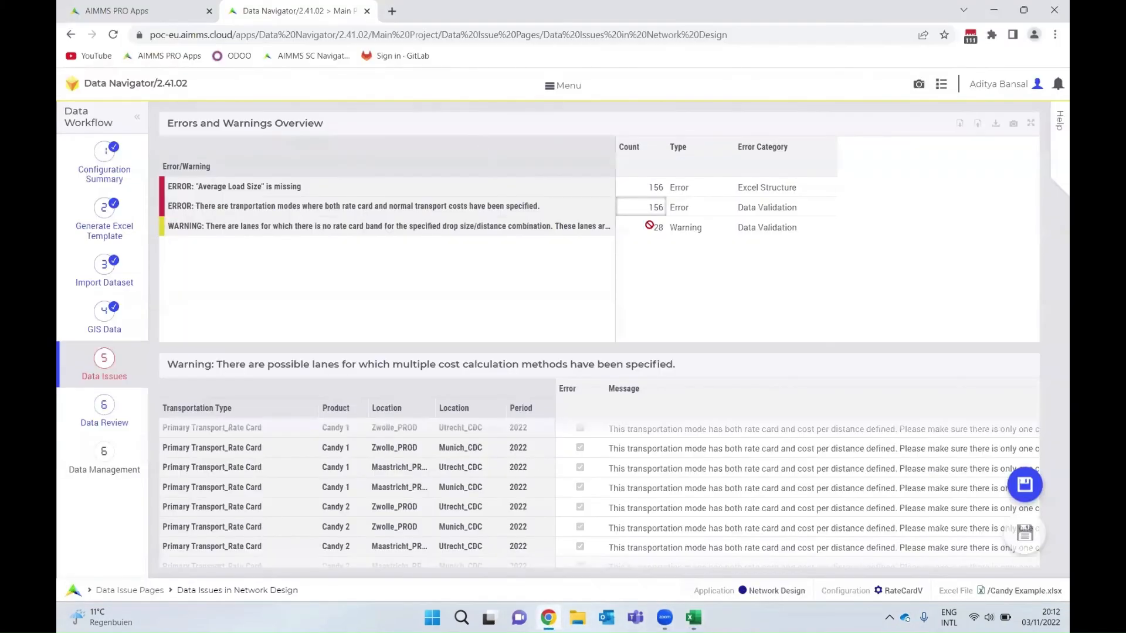
left_click(651, 226)
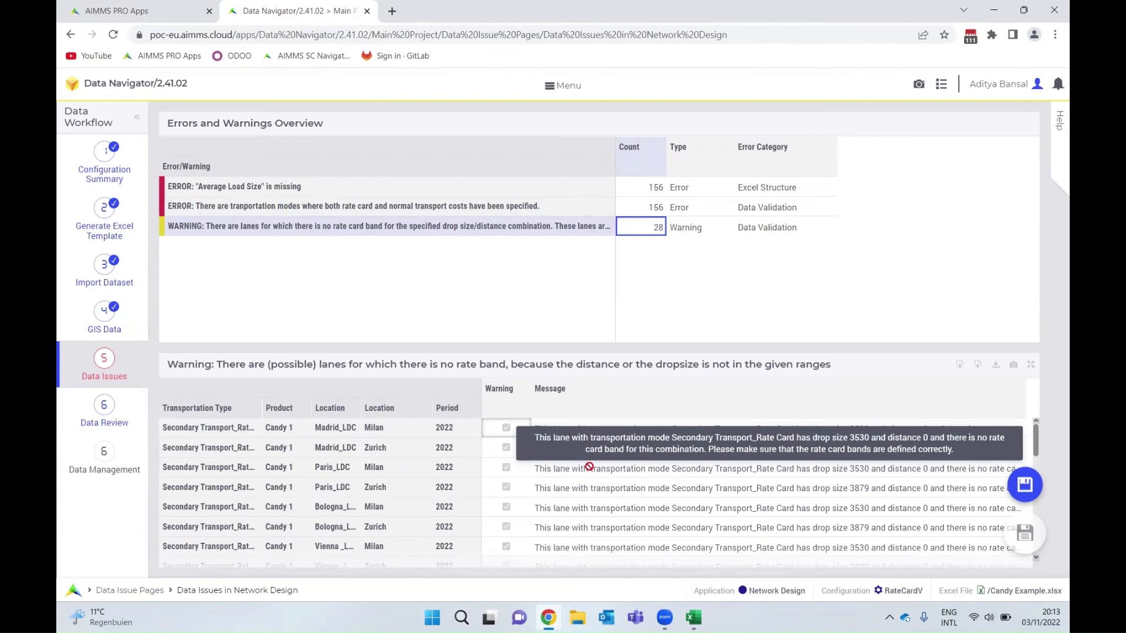
left_click(694, 617)
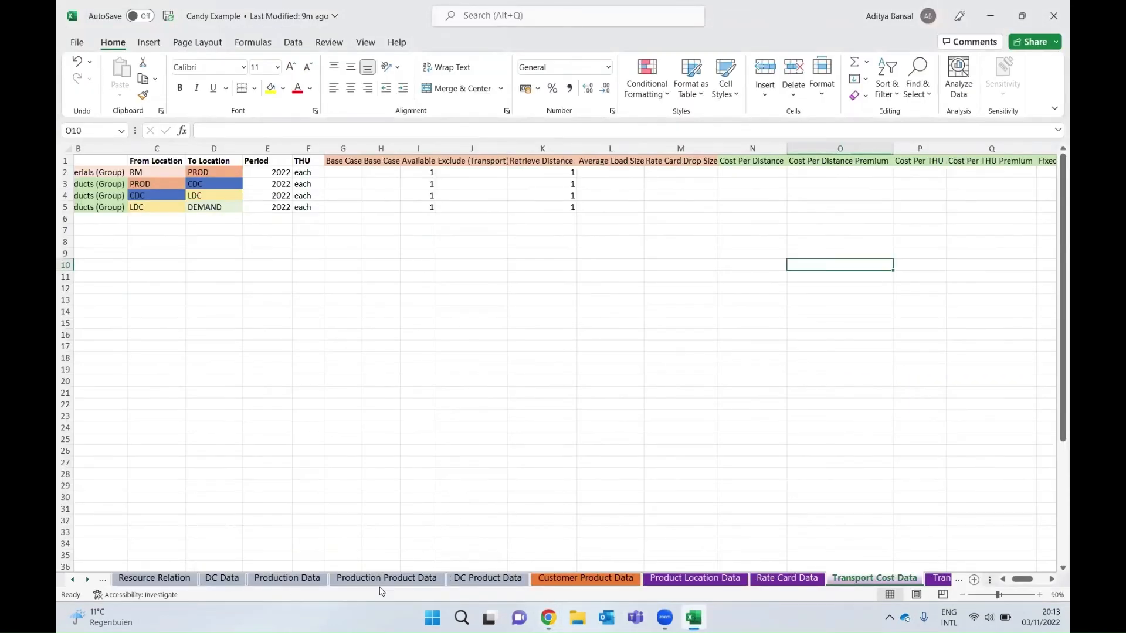
left_click(542, 582)
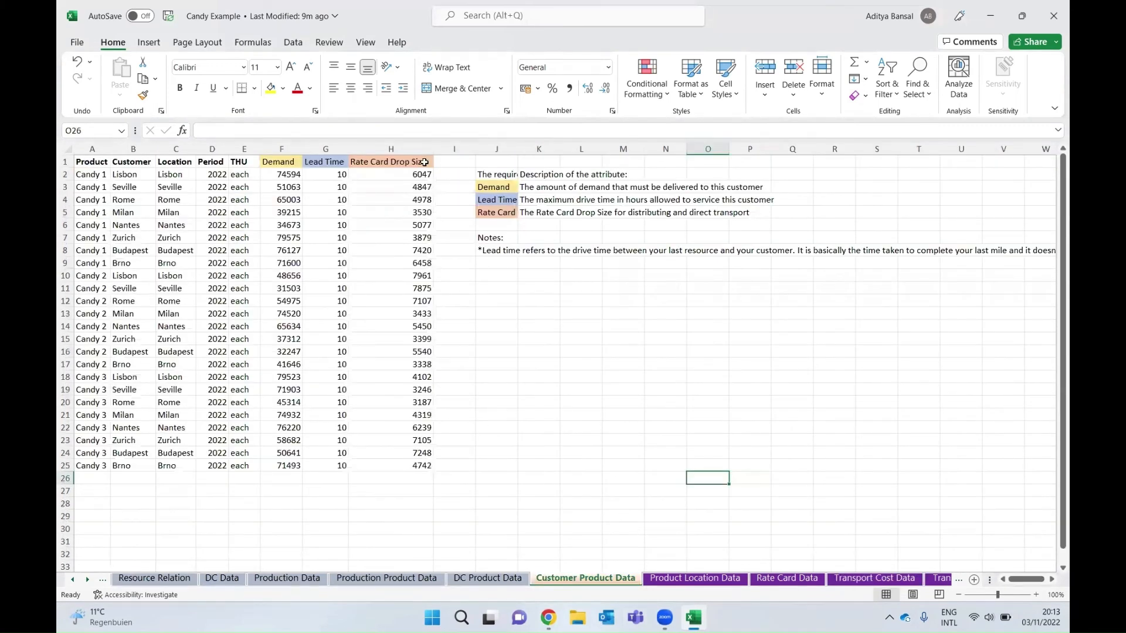
left_click(424, 162)
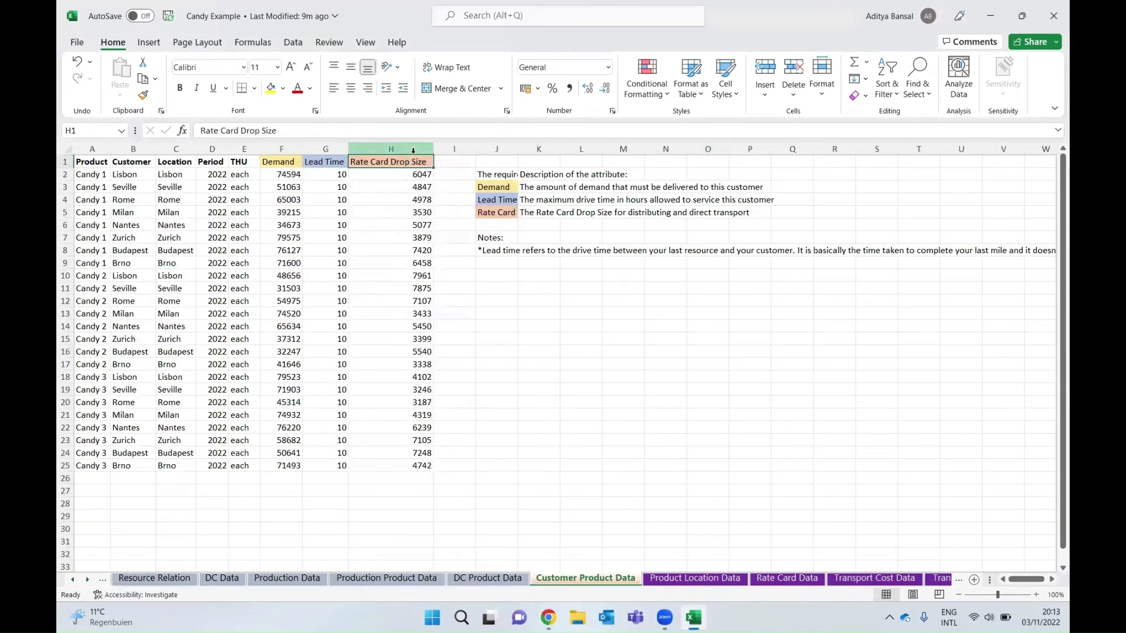
left_click(412, 151)
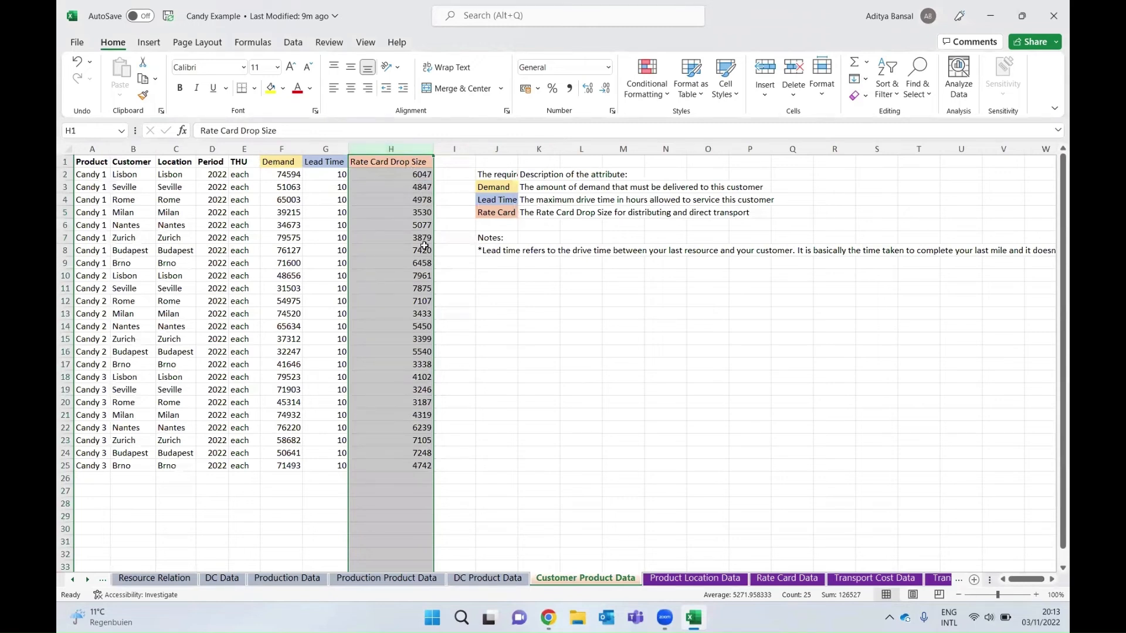
left_click(415, 211)
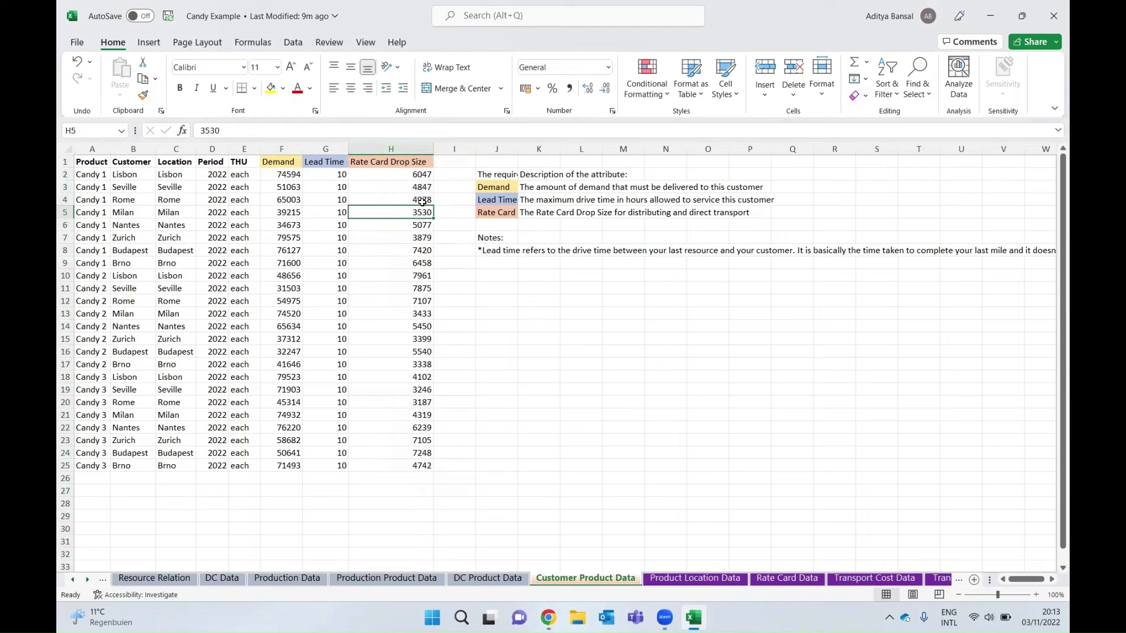
left_click(432, 452)
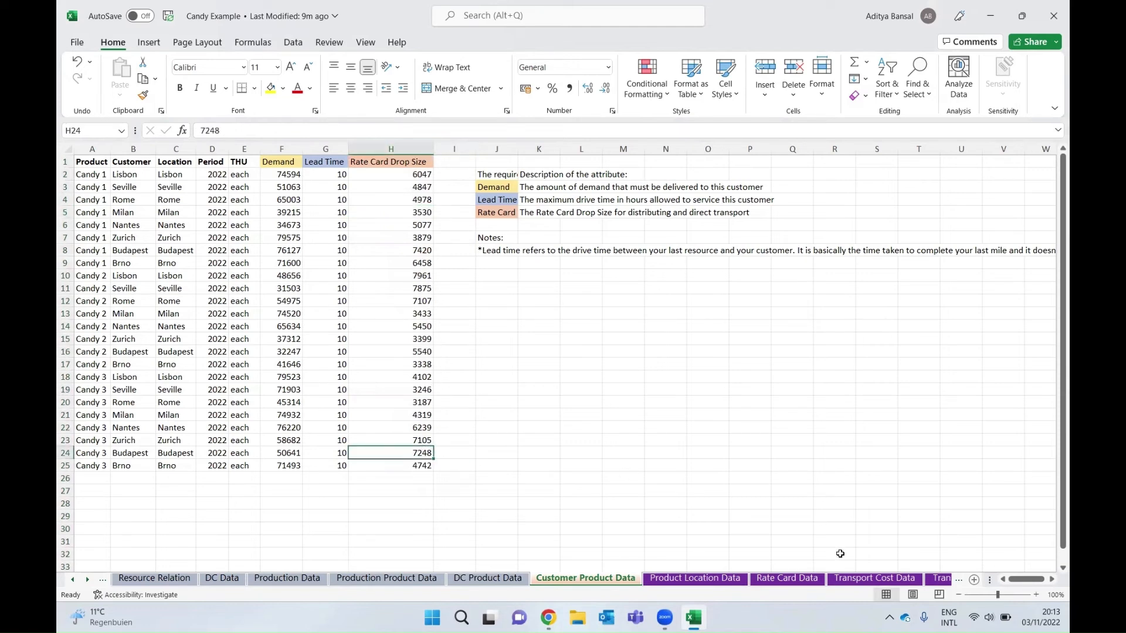
Step: Check the Drop Size Lower bounds of the Secondary Transport_Rate Card bands in Rate Card Data and return to Customer Product Data
left_click(772, 588)
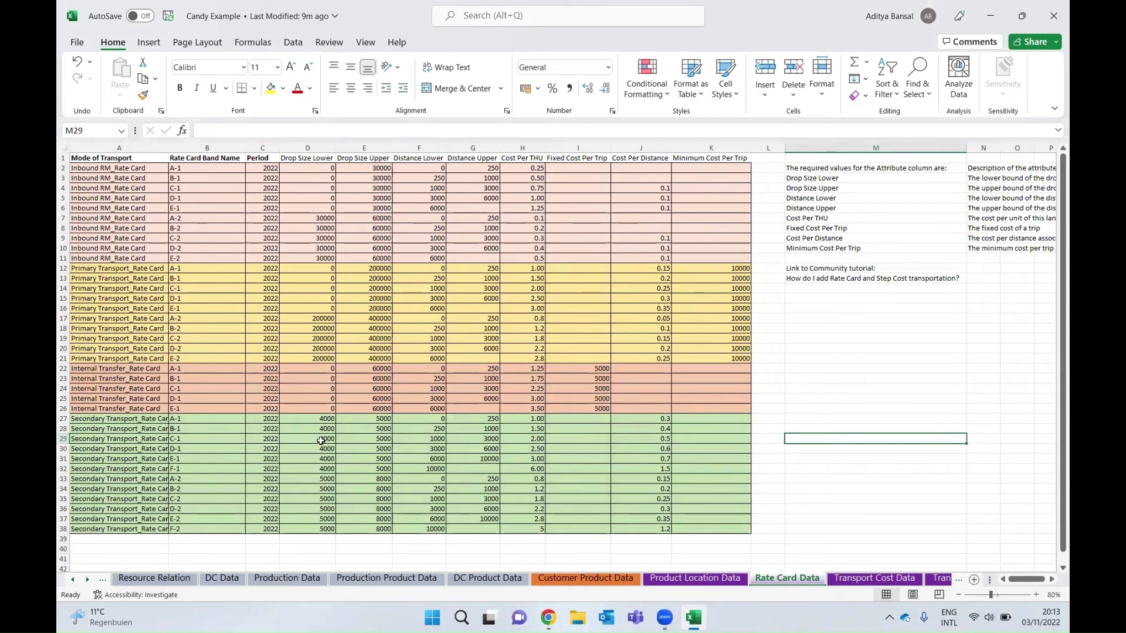
left_click(327, 418)
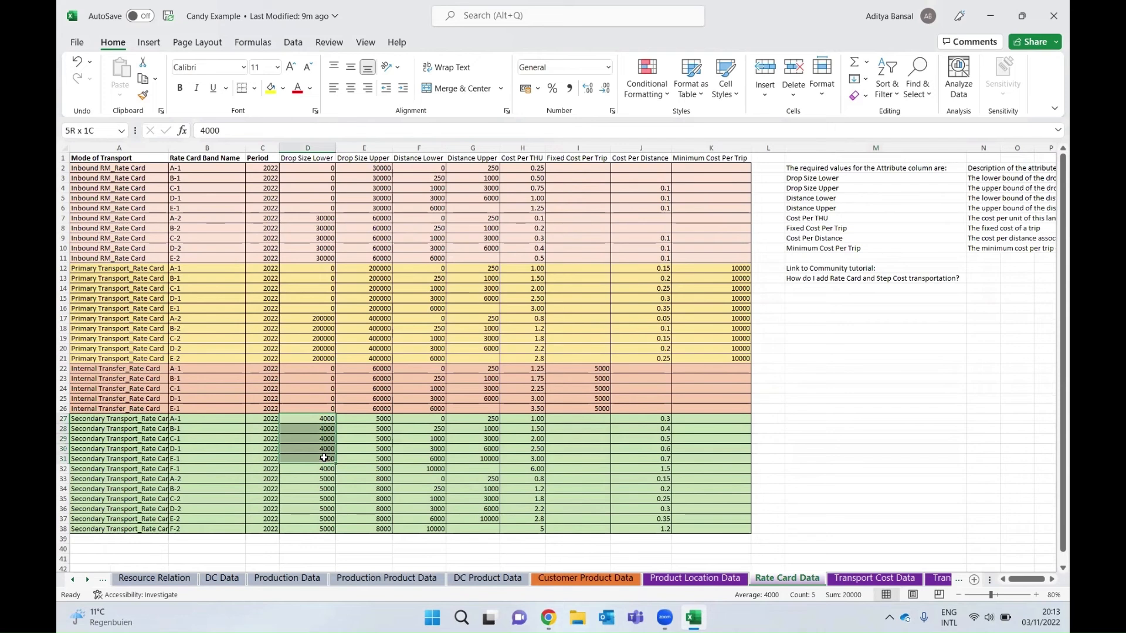
left_click_drag(324, 458, 324, 457)
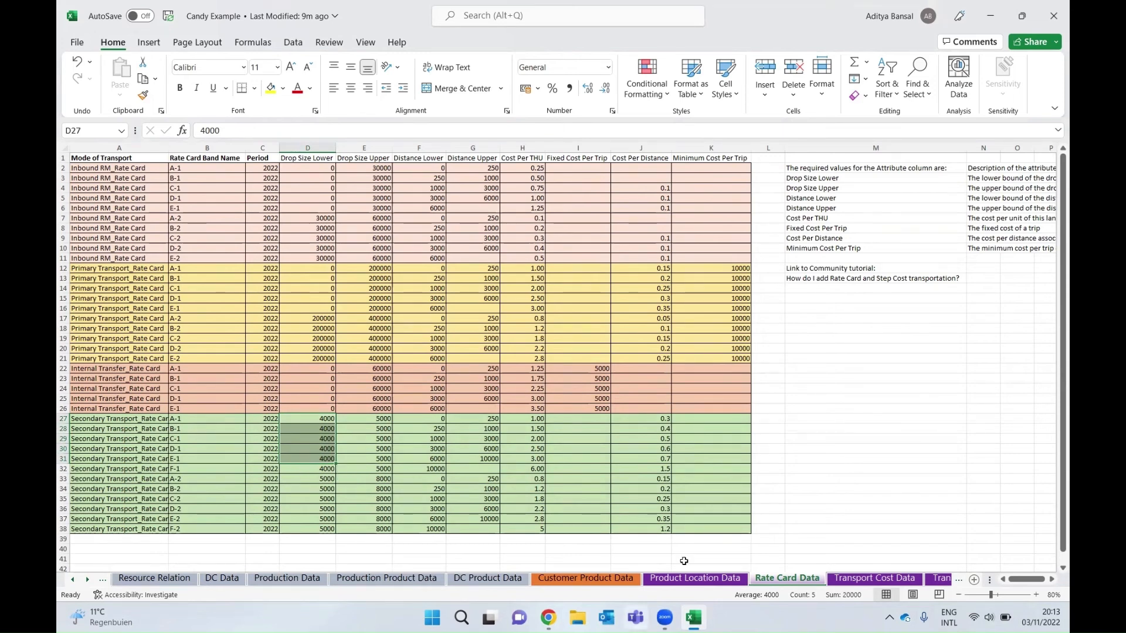
left_click(627, 581)
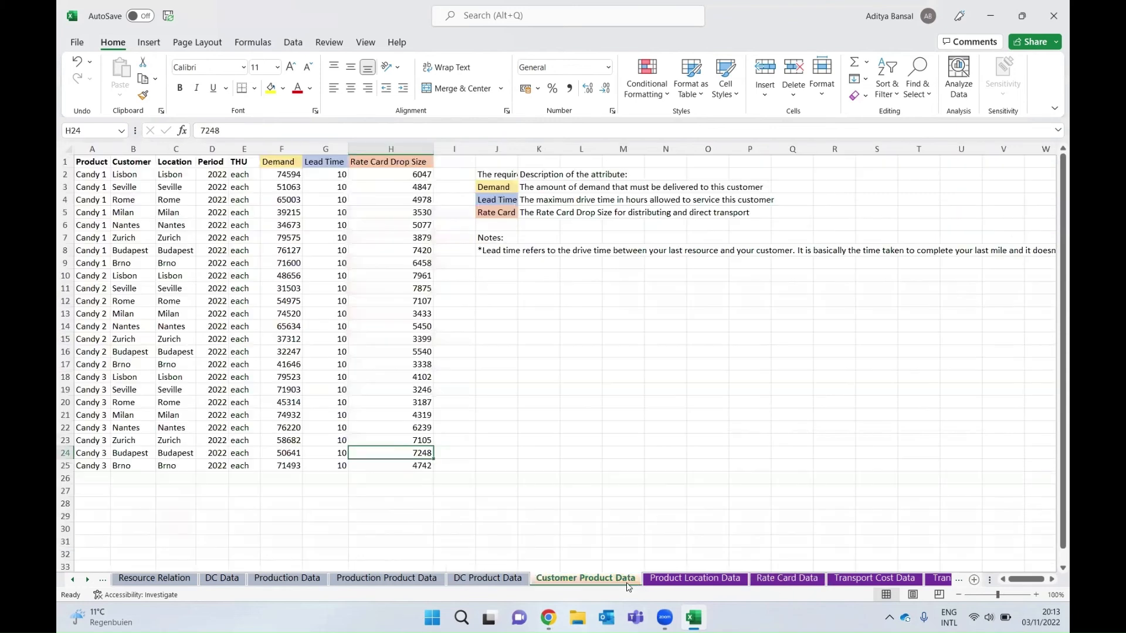
Step: Check the Candy 1 Rate Card Drop Size values for Milan, Budapest and Zurich in Customer Product Data
left_click(415, 216)
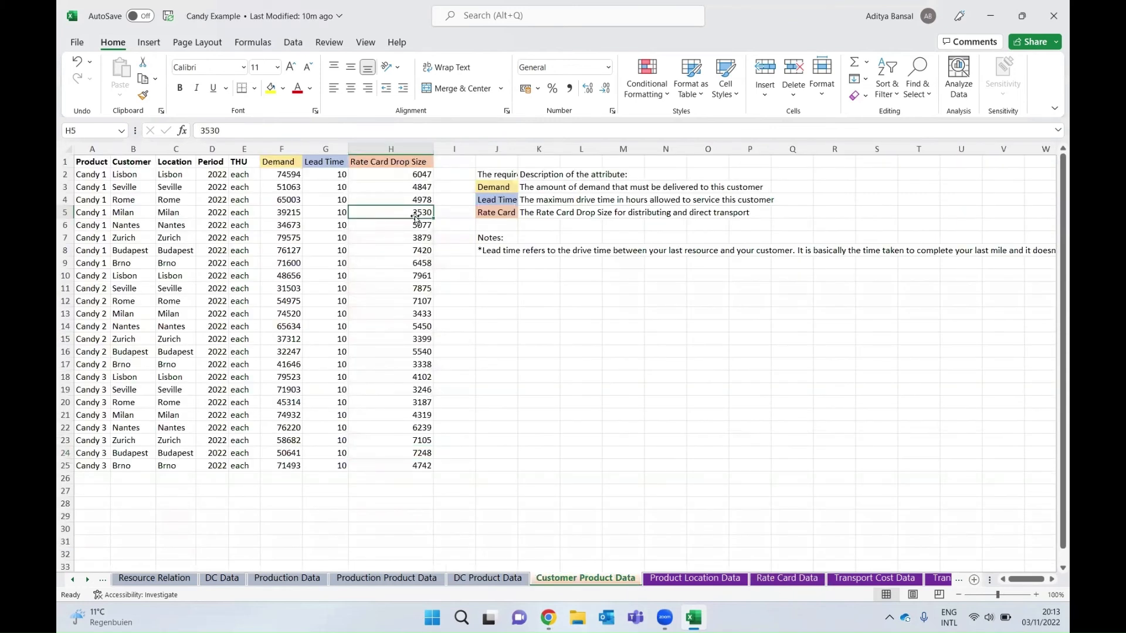
left_click(428, 249)
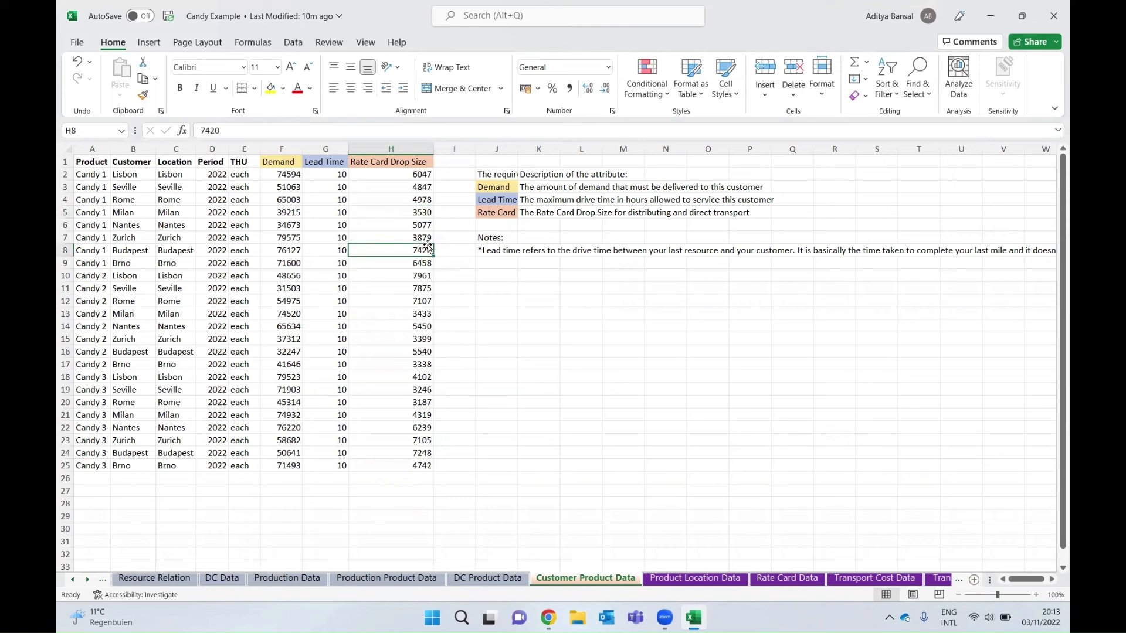
left_click(429, 240)
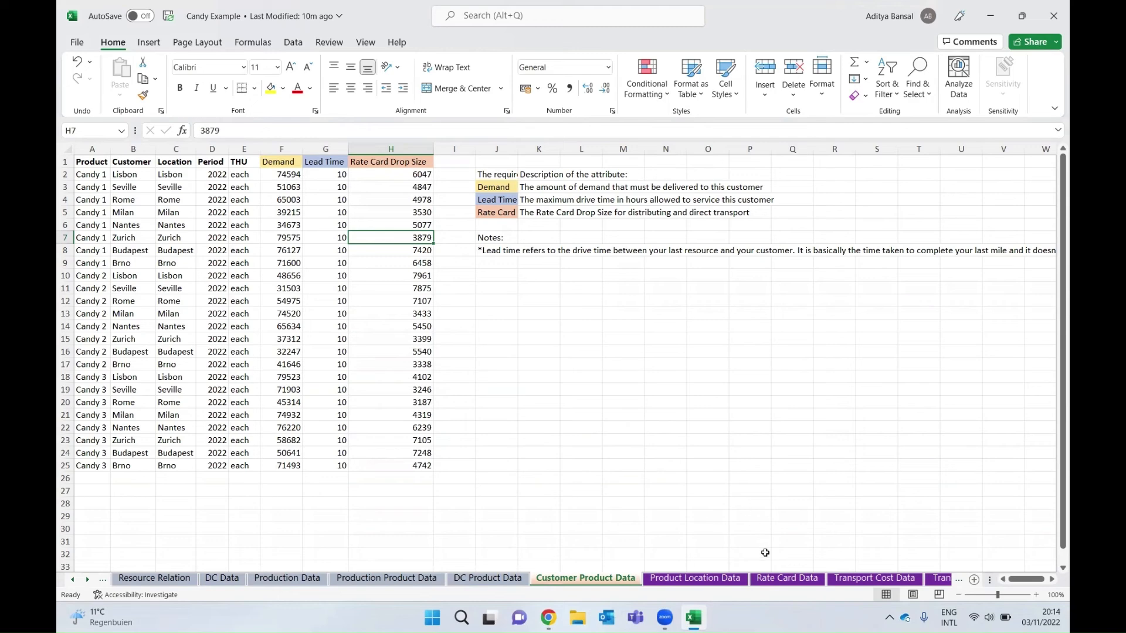
Step: In Rate Card Data, set Drop Size Lower to 3000 for Secondary Transport_Rate Card bands A-1 through E-1
left_click(783, 584)
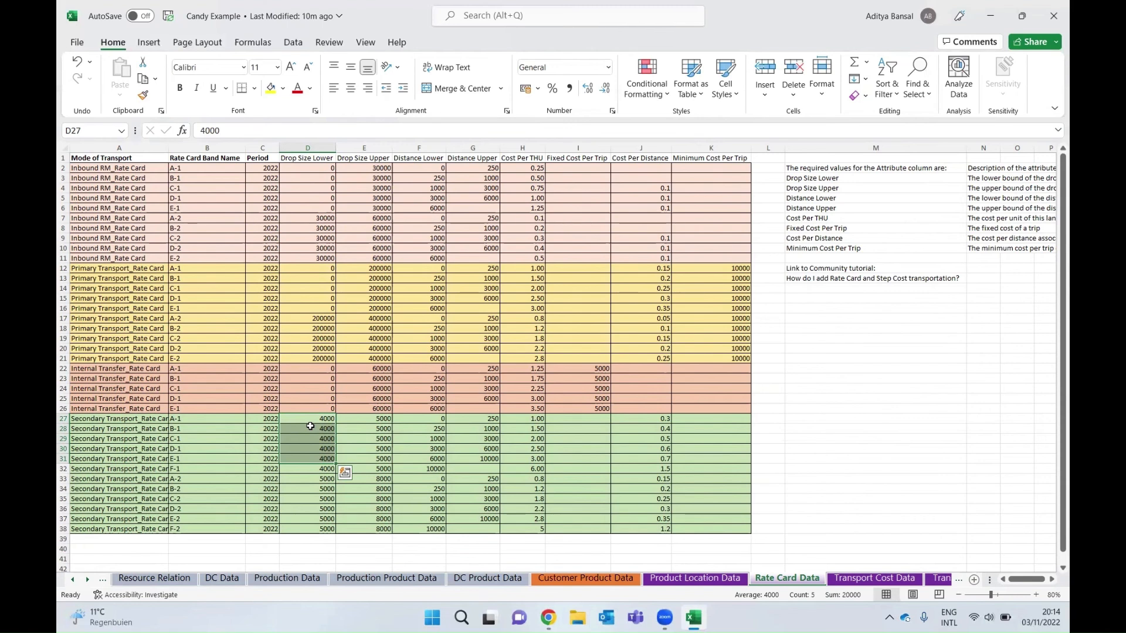
key("Delete")
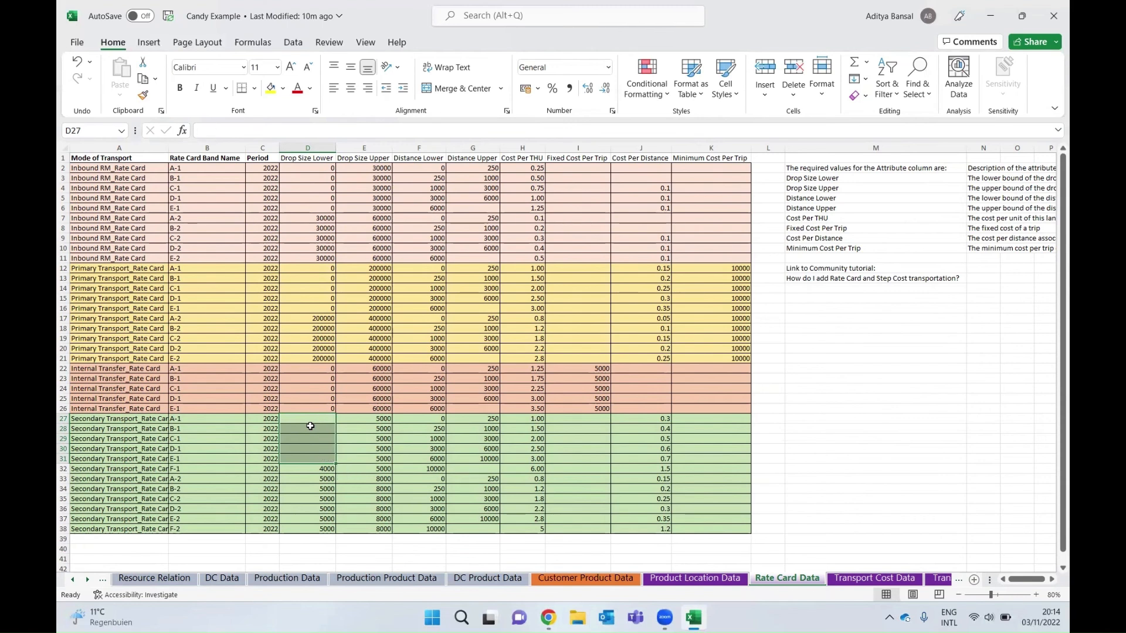
left_click(324, 423)
type("3")
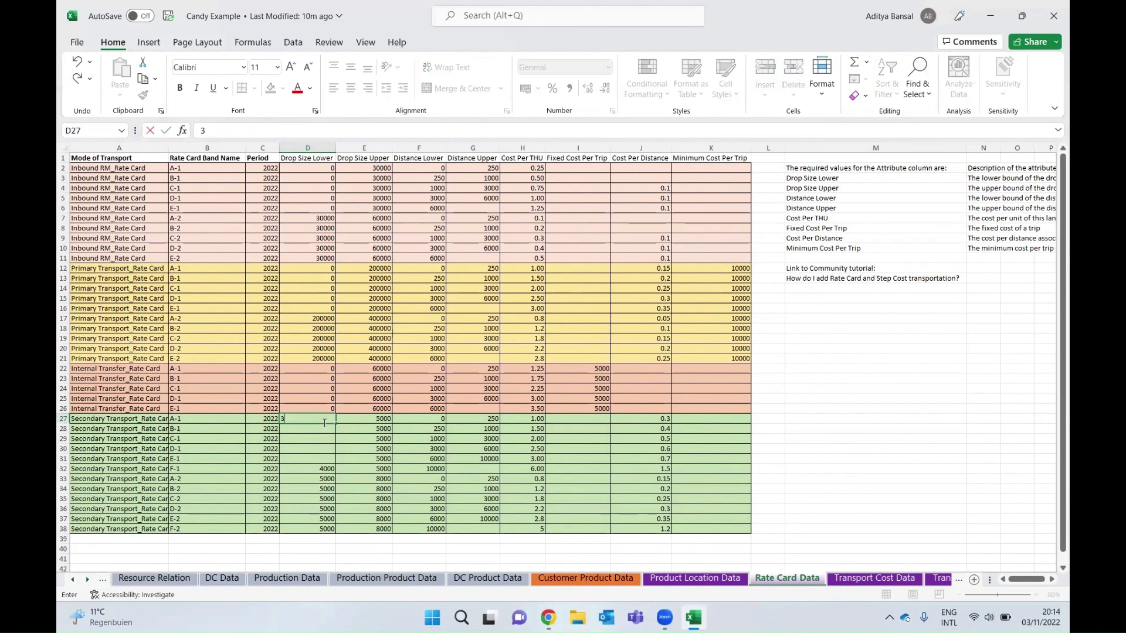
type("000")
left_click(329, 437)
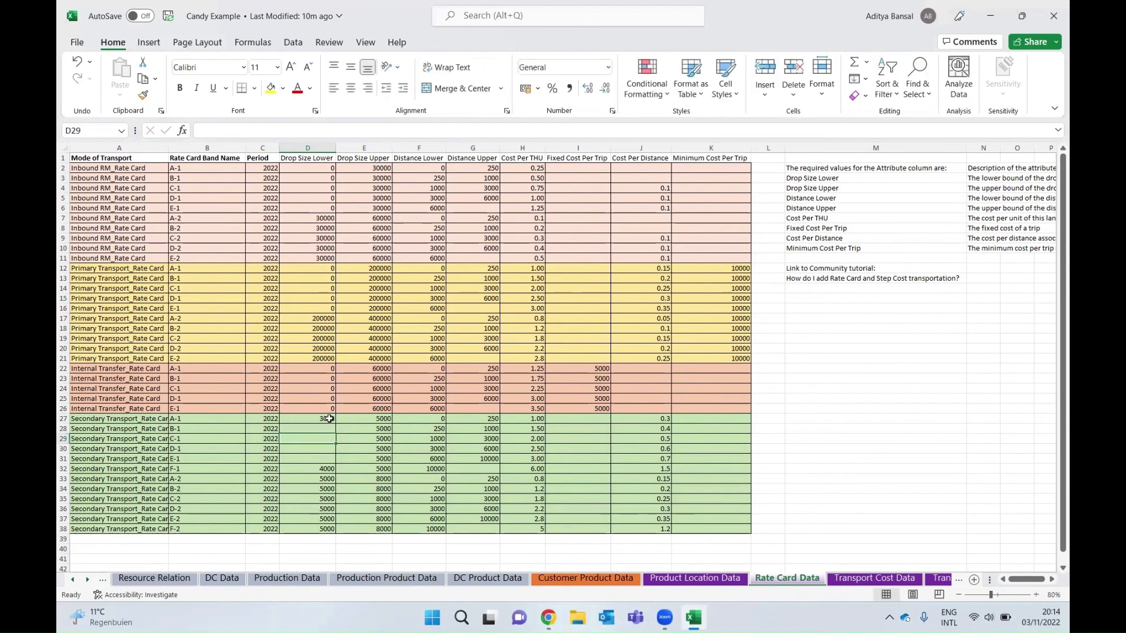
left_click(330, 418)
left_click_drag(336, 423, 342, 470)
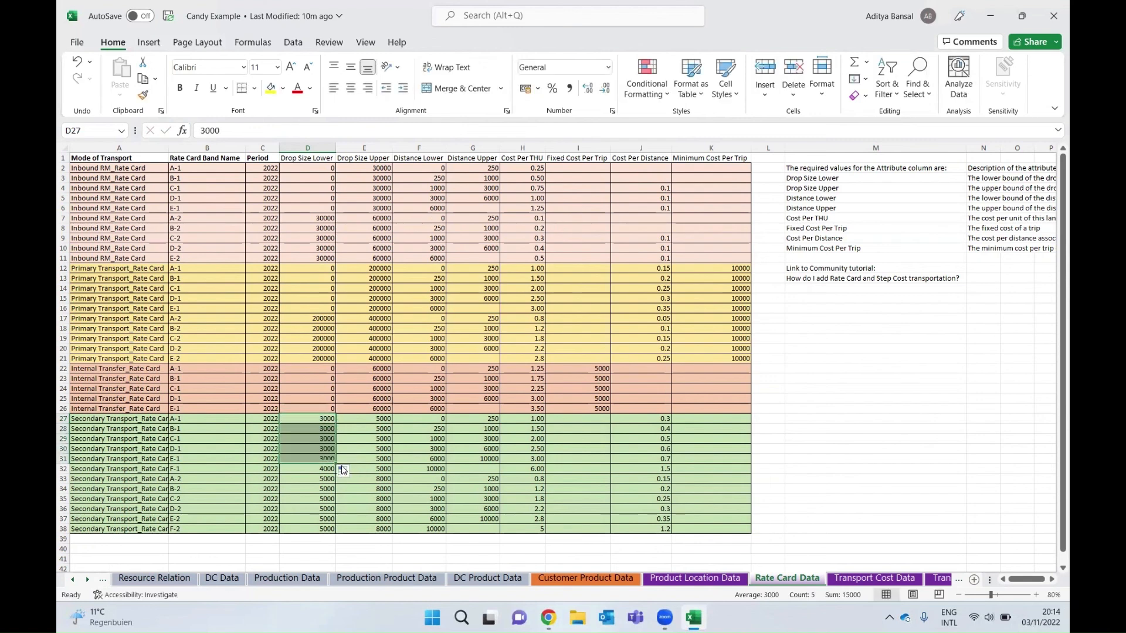
Step: Save the Candy Example workbook and close it
left_click(169, 17)
left_click(870, 429)
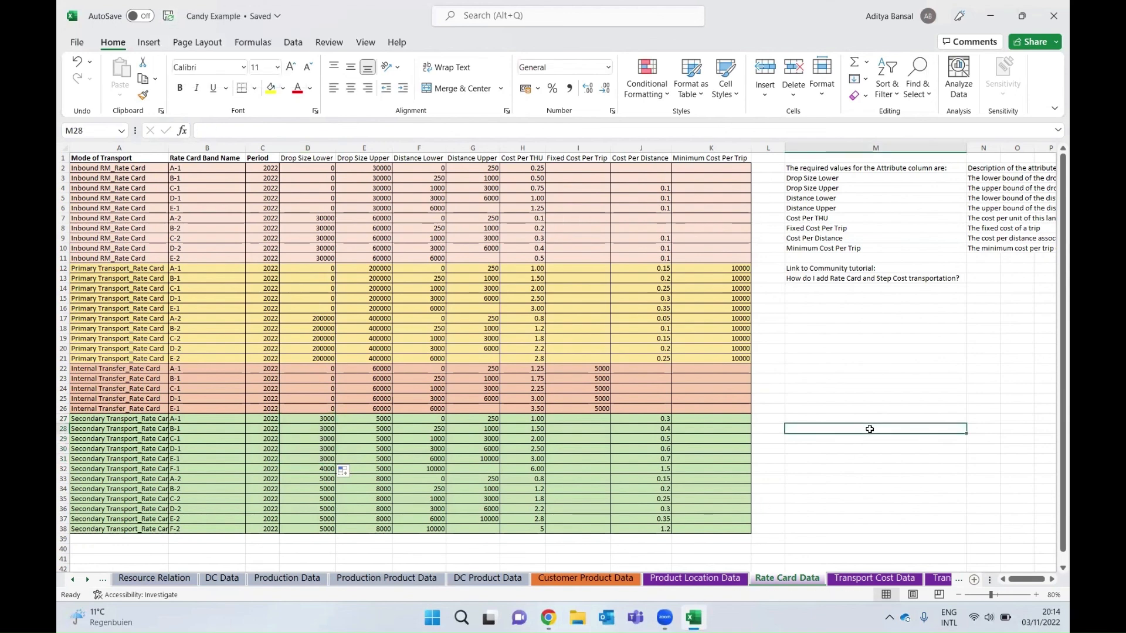
left_click(1053, 16)
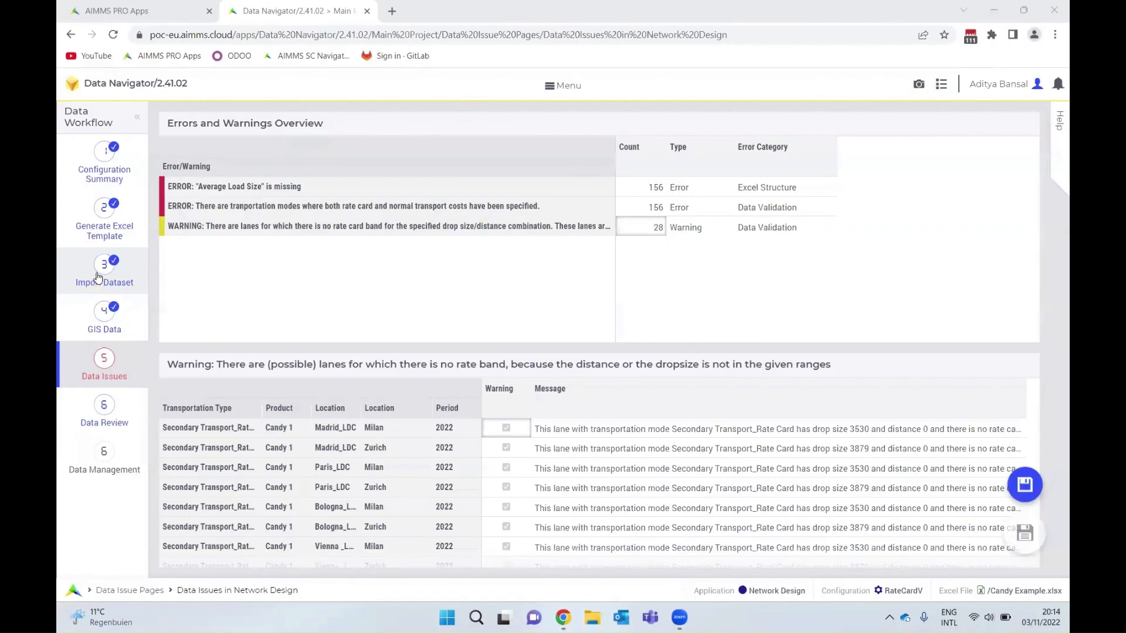
Step: Upload the Candy Example workbook from the Desktop as the Import Dataset file in Data Navigator
left_click(96, 271)
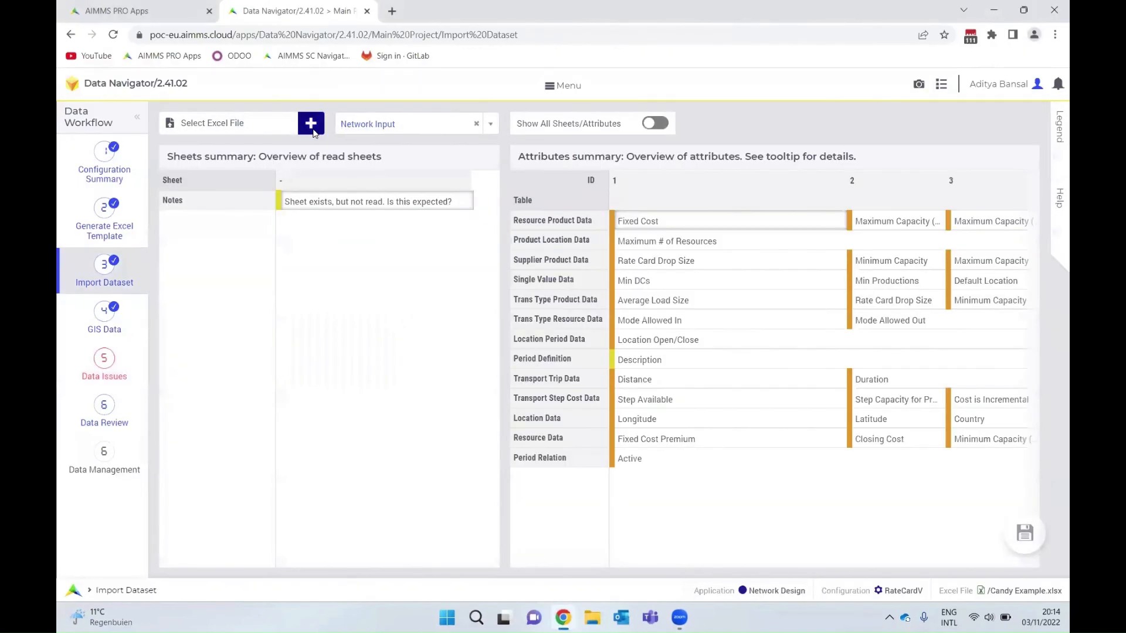
left_click(311, 124)
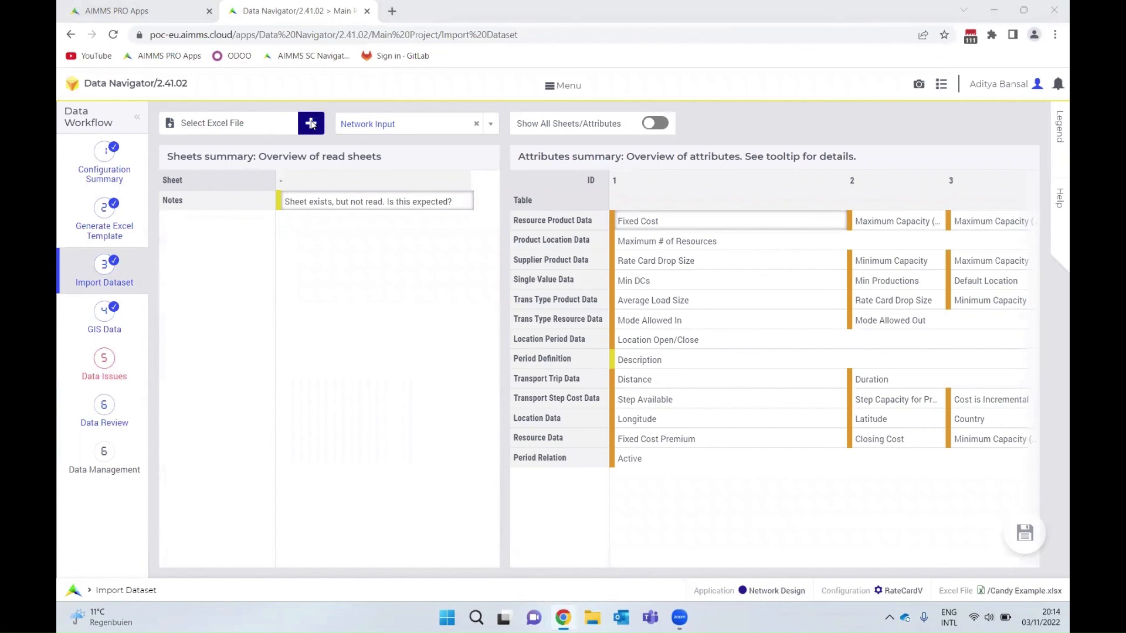
left_click(218, 149)
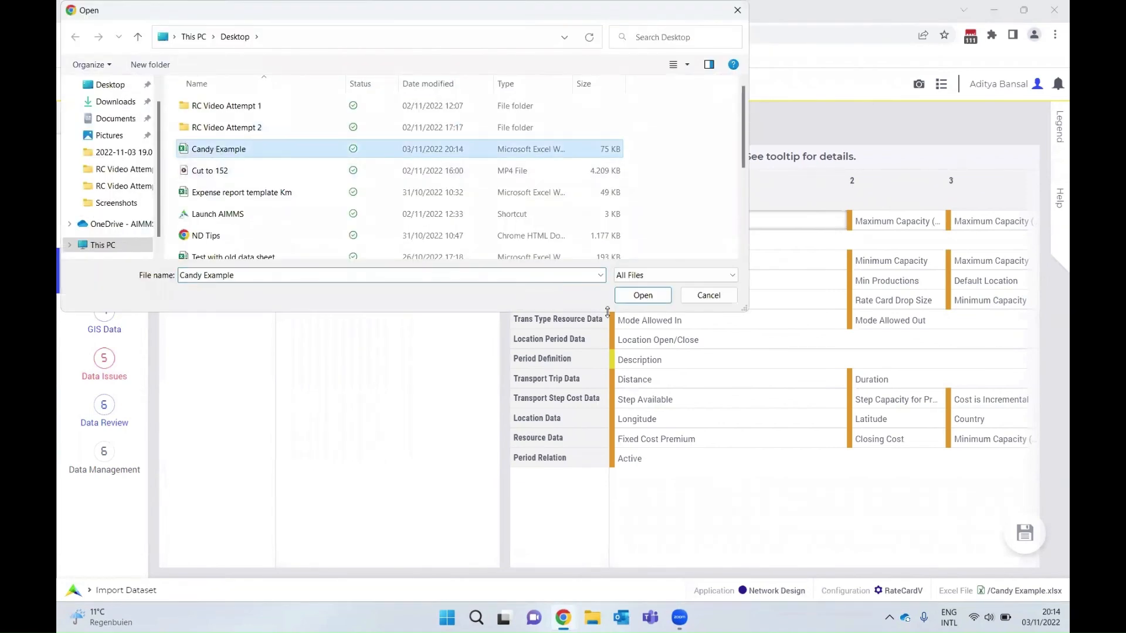
left_click(661, 295)
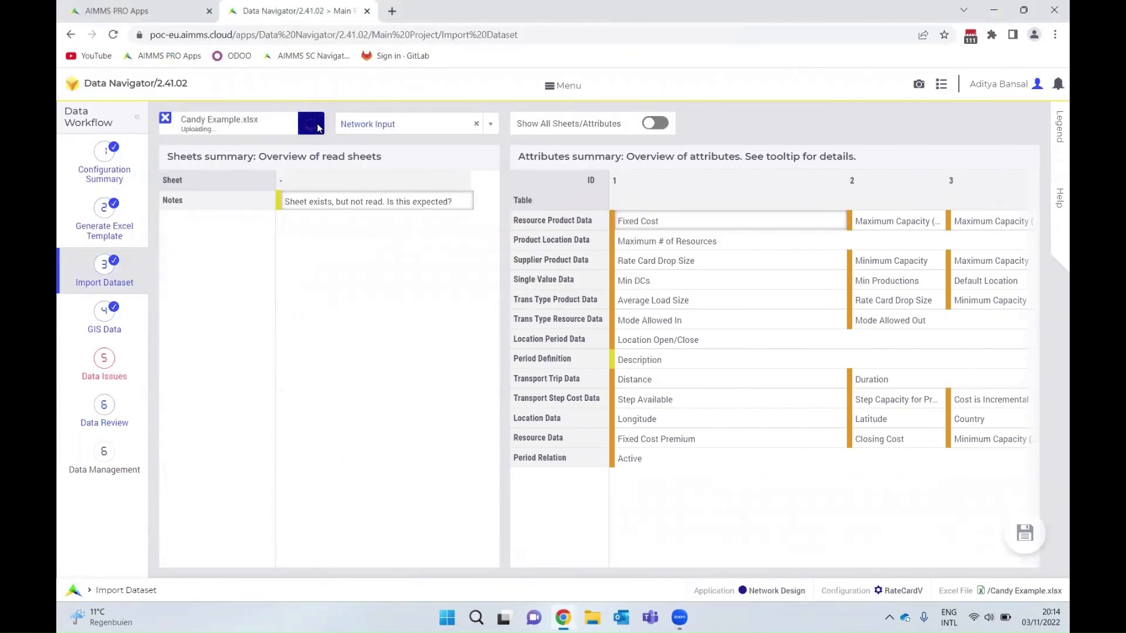